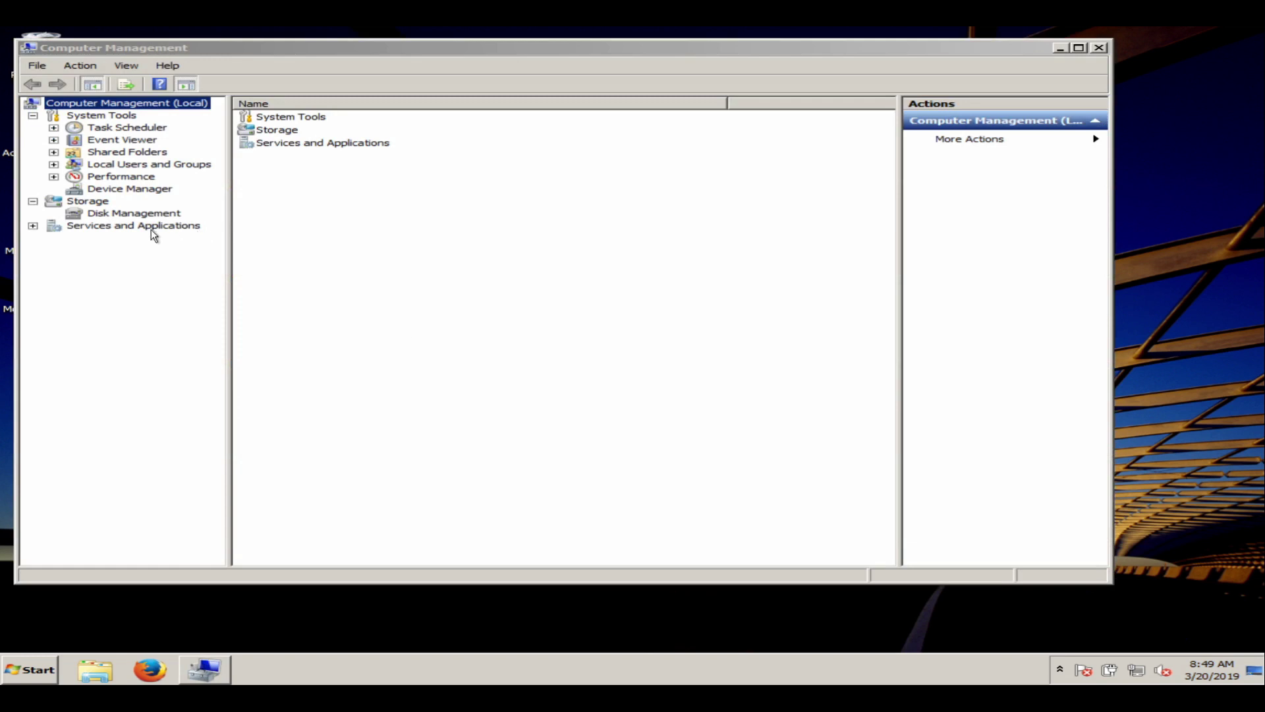
# - Examine the partitions of Disk 0 and Disk 1 in Disk Management without initializing Disk 1
pyautogui.click(137, 216)
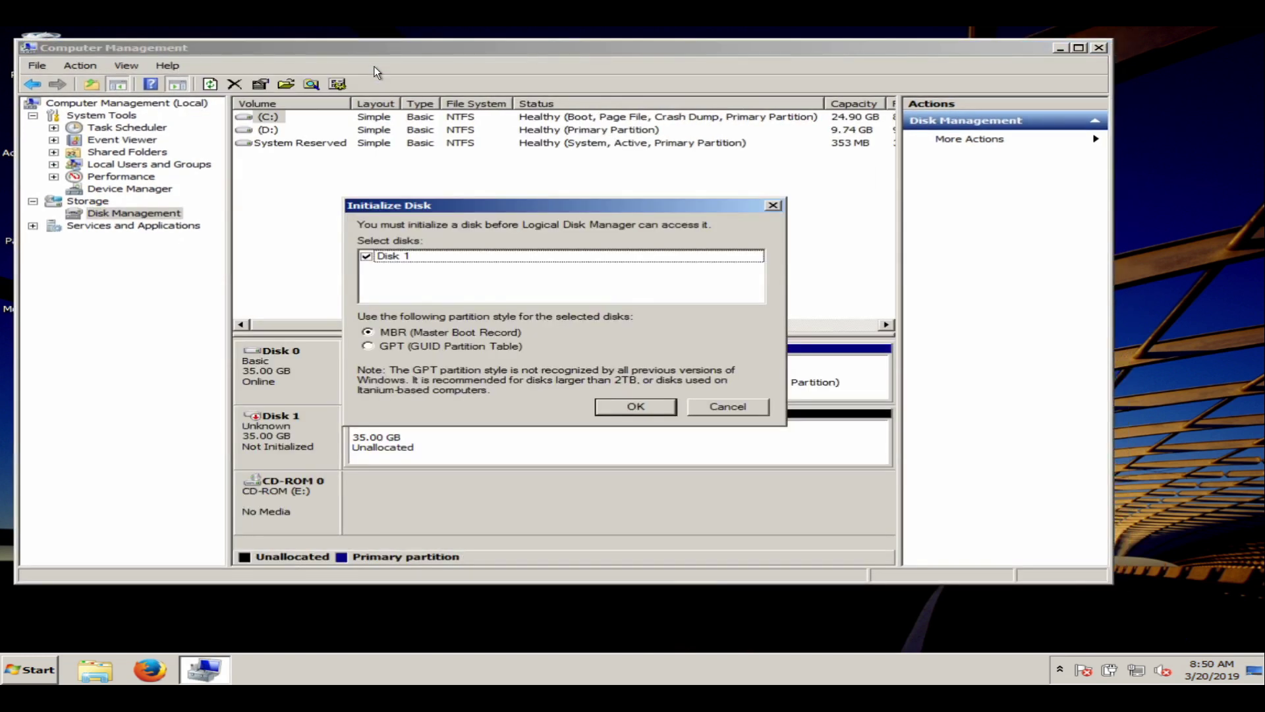
pyautogui.click(714, 405)
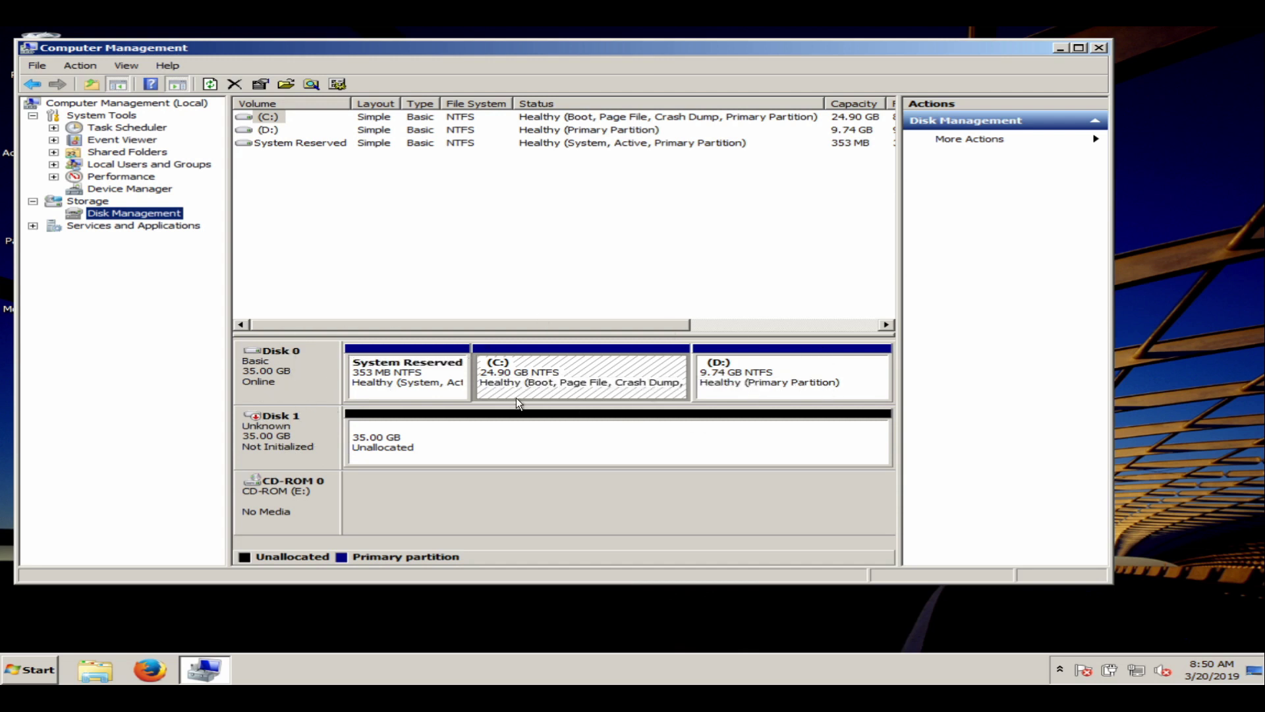
pyautogui.click(542, 365)
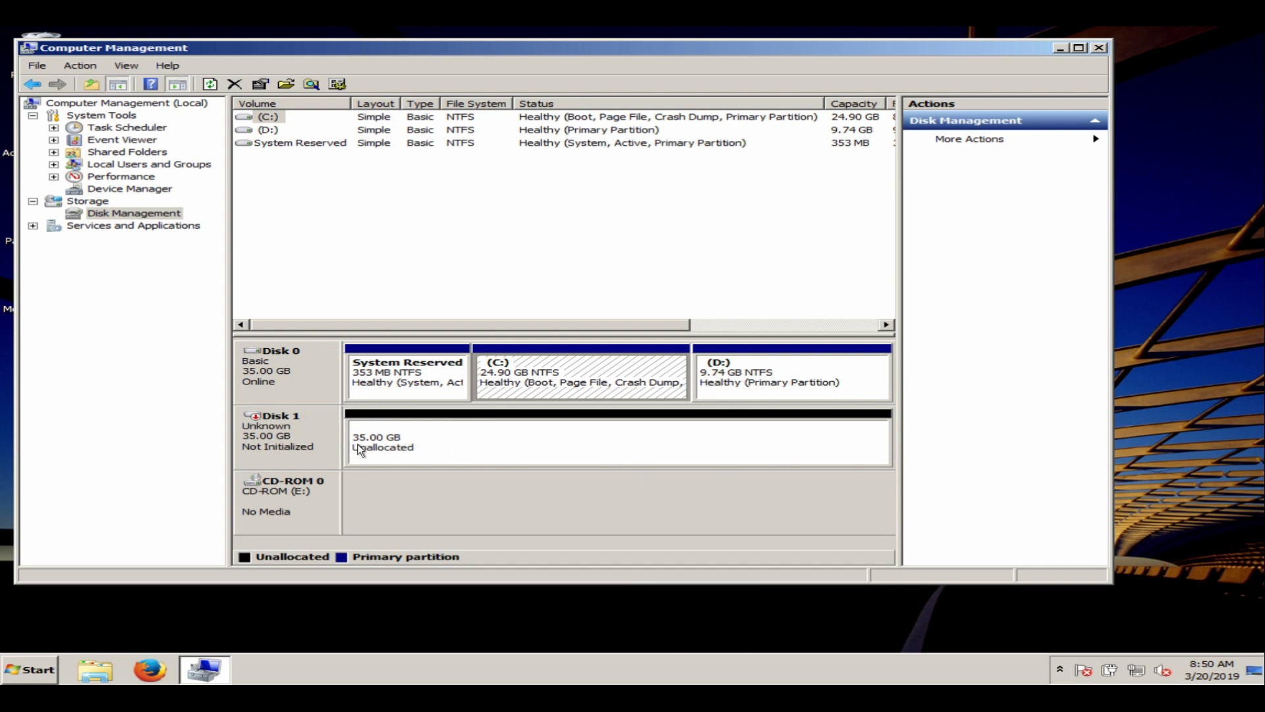
pyautogui.click(263, 426)
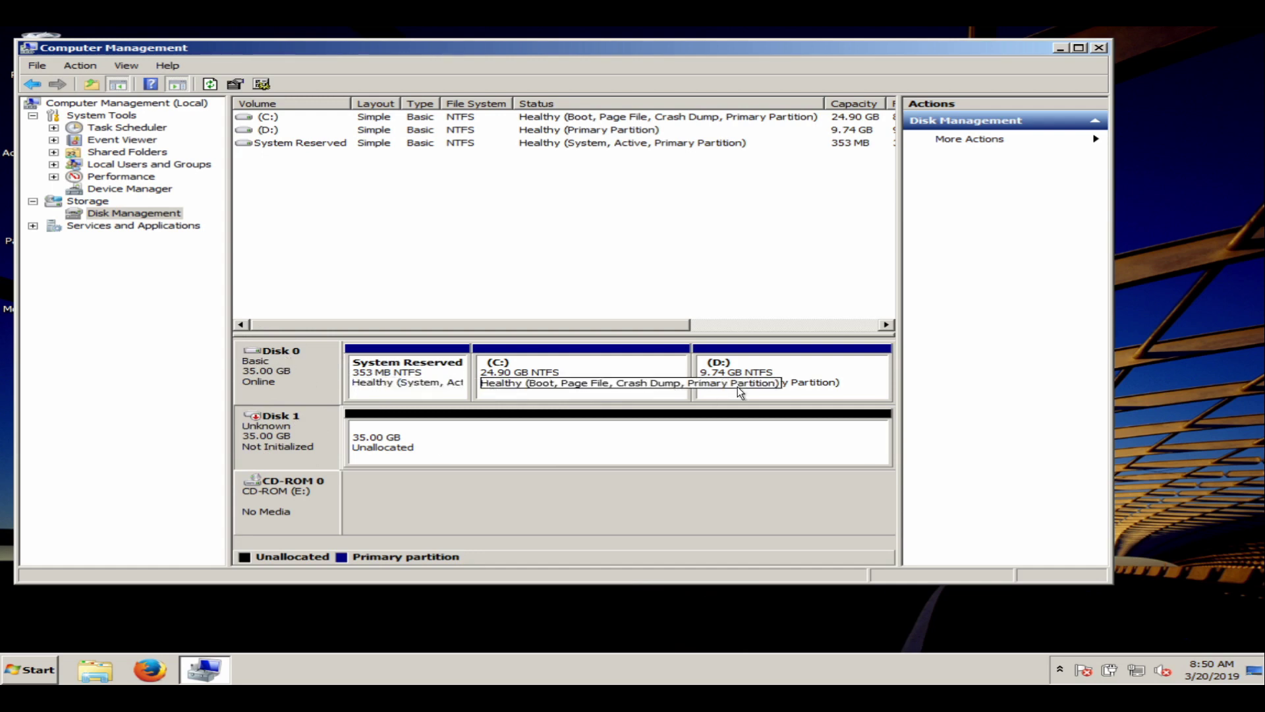
pyautogui.click(1061, 47)
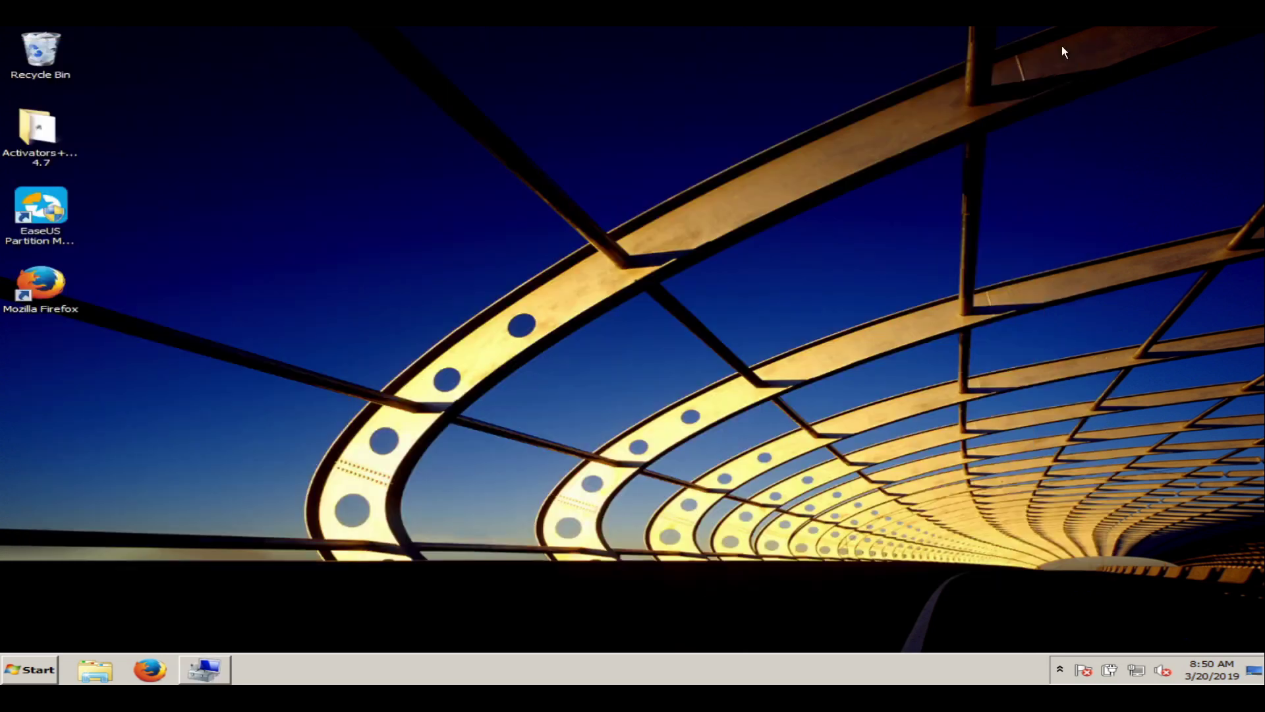
# - Launch EaseUS Partition Master 12.10 and allow it to make changes to the computer
pyautogui.click(46, 209)
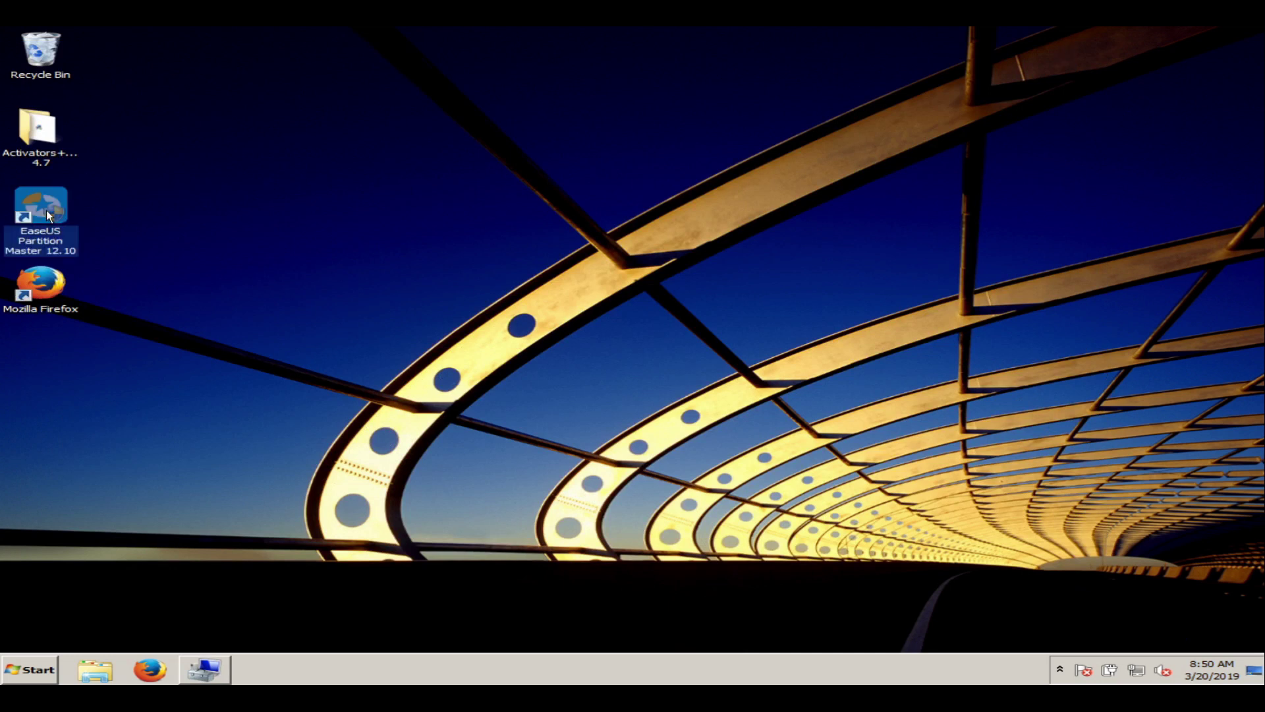
pyautogui.doubleClick(53, 207)
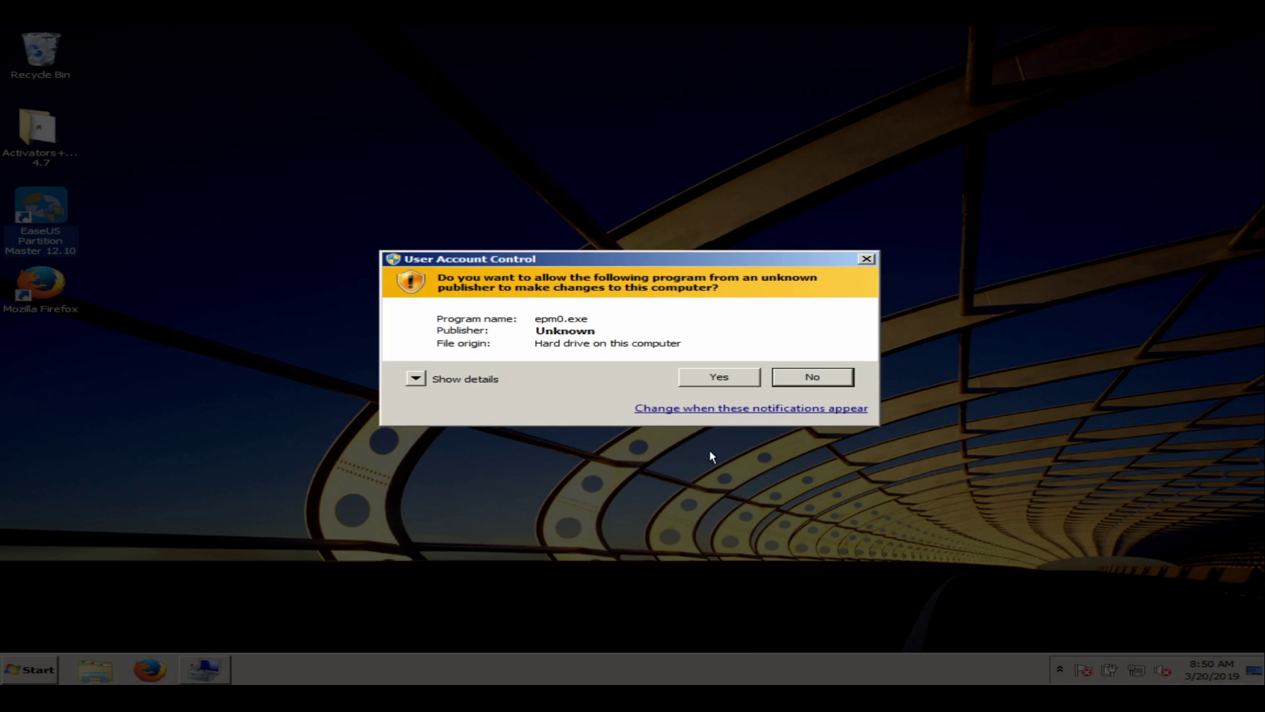
pyautogui.click(719, 378)
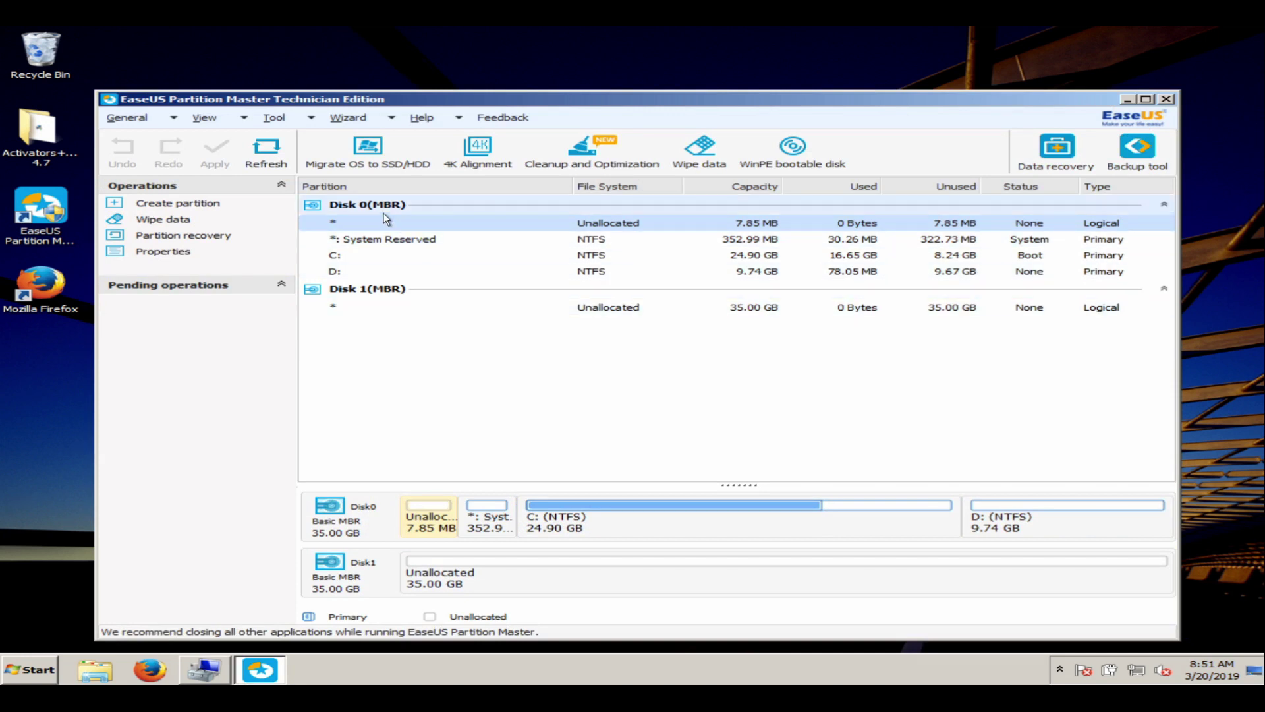
# - Set up a clone of Disk 0 with Disk 1 as the destination and accept the proposed partition layout
pyautogui.click(355, 205)
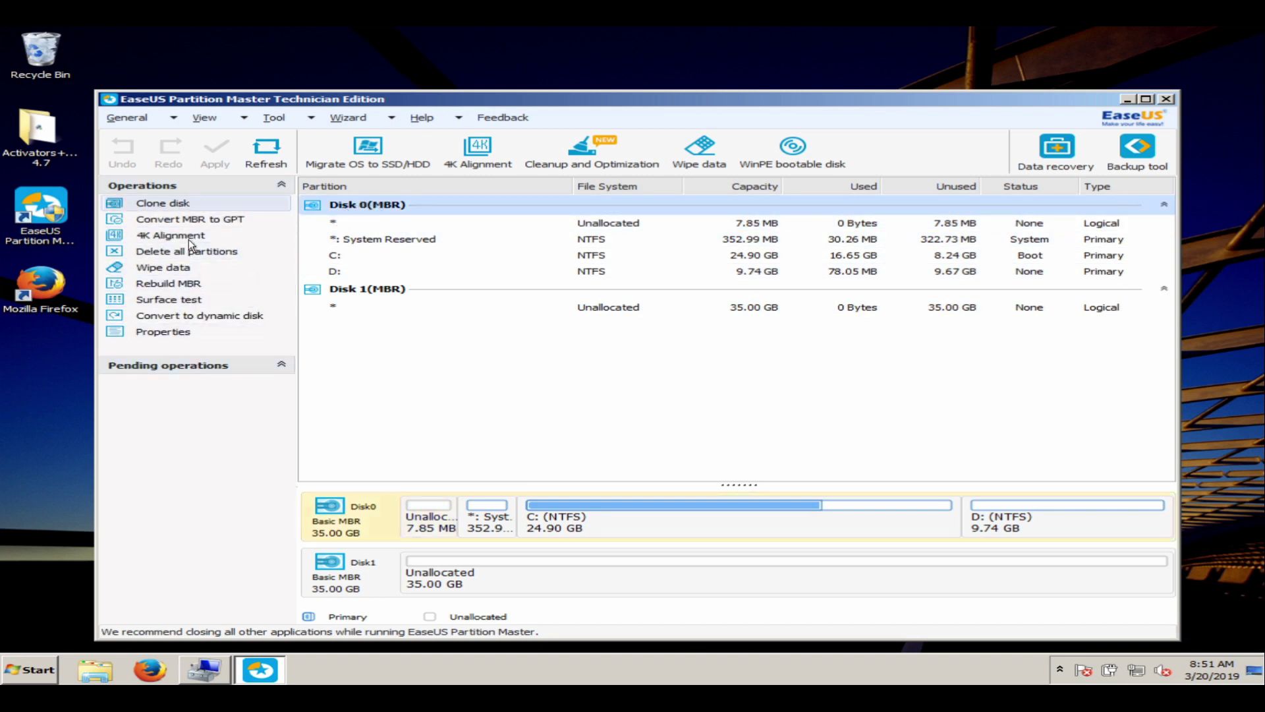
pyautogui.click(169, 205)
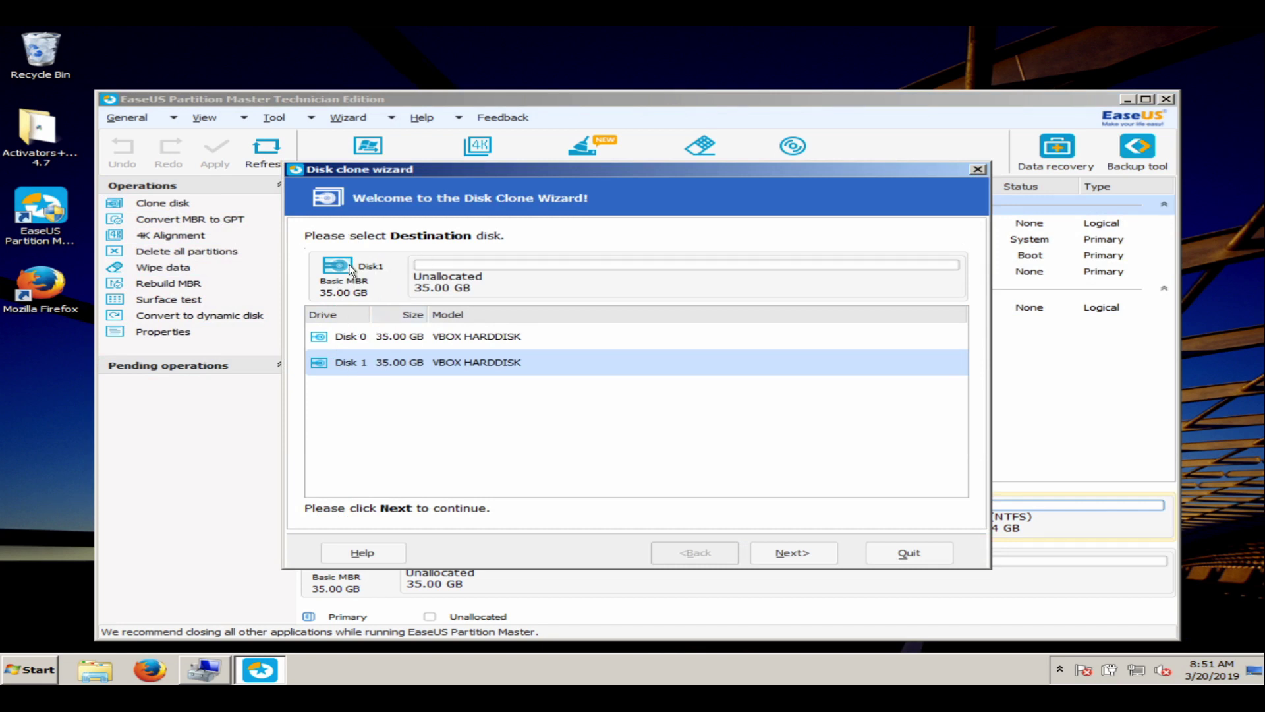
pyautogui.moveTo(386, 172); pyautogui.dragTo(601, 200)
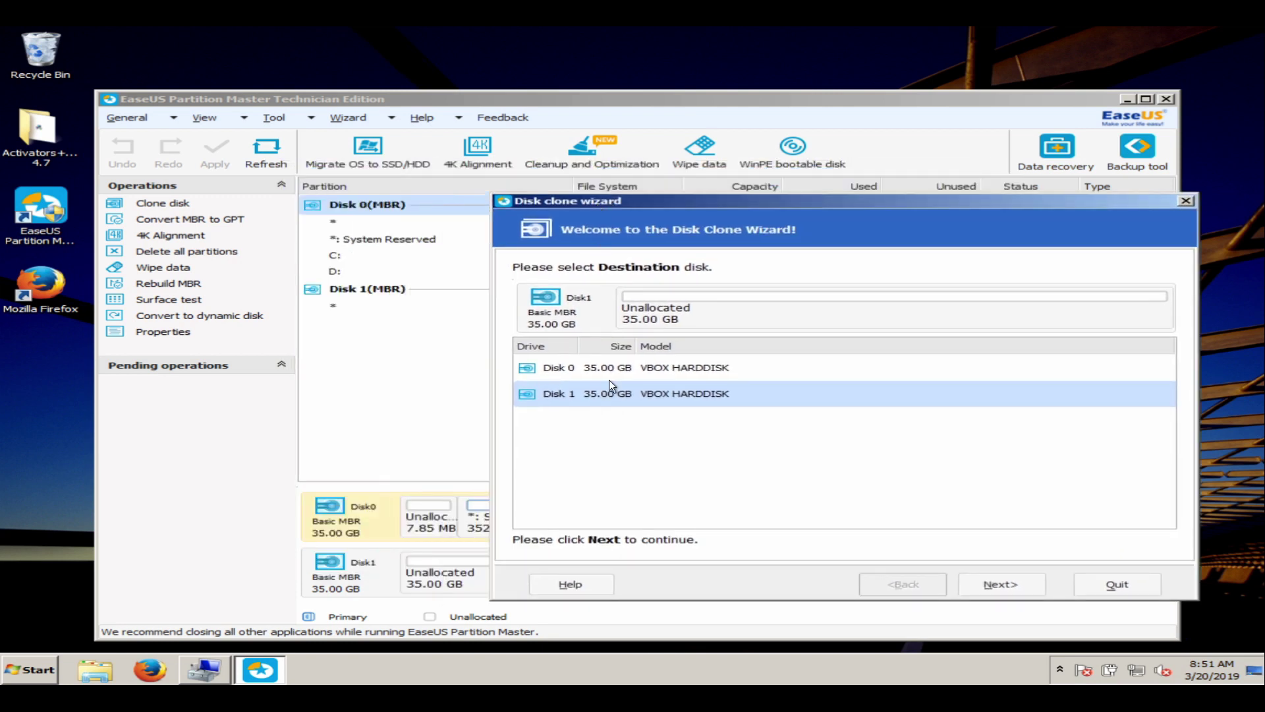
pyautogui.click(607, 377)
pyautogui.click(588, 396)
pyautogui.click(989, 591)
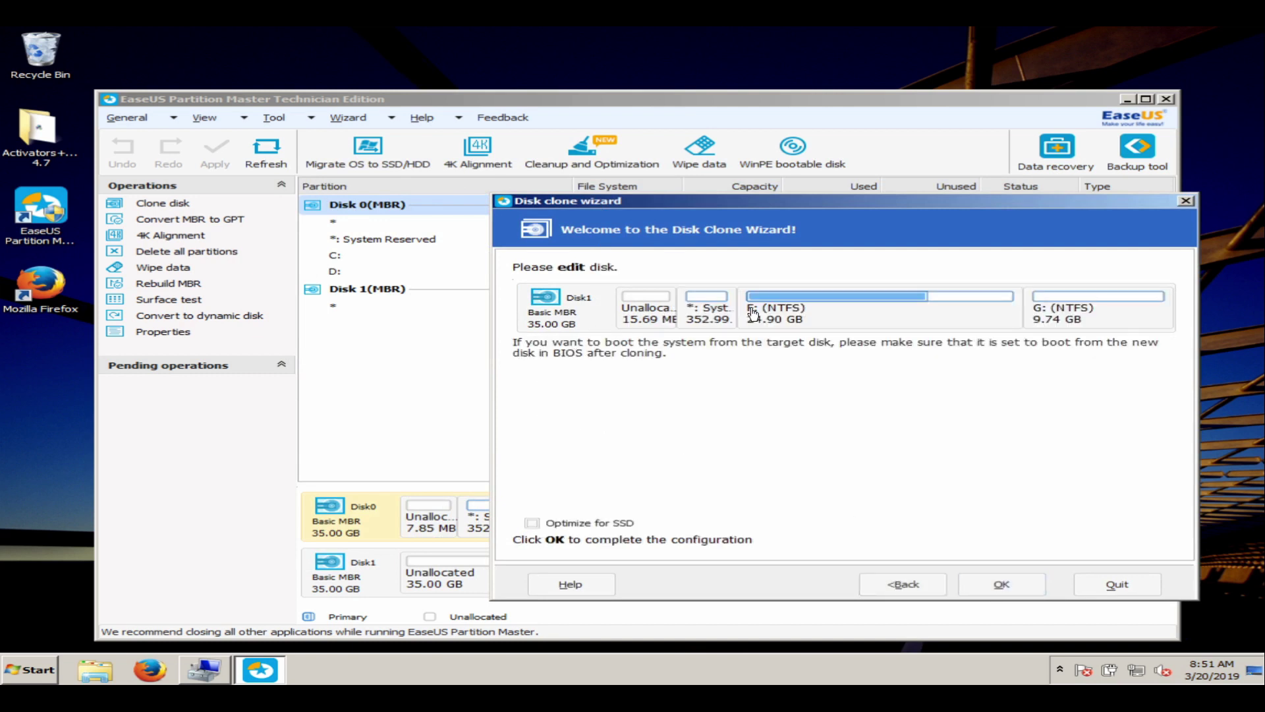
pyautogui.click(590, 522)
pyautogui.click(984, 584)
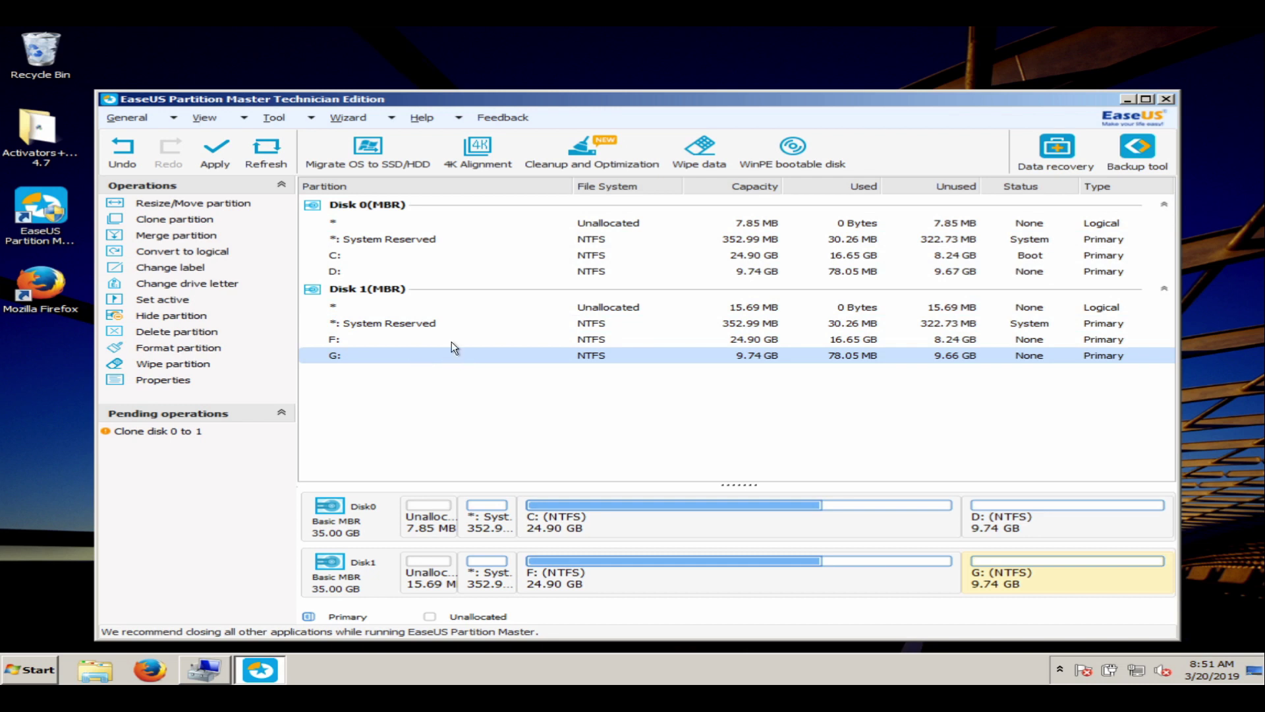
# - Apply the pending disk clone operation and let the computer reboot to perform it
pyautogui.click(221, 160)
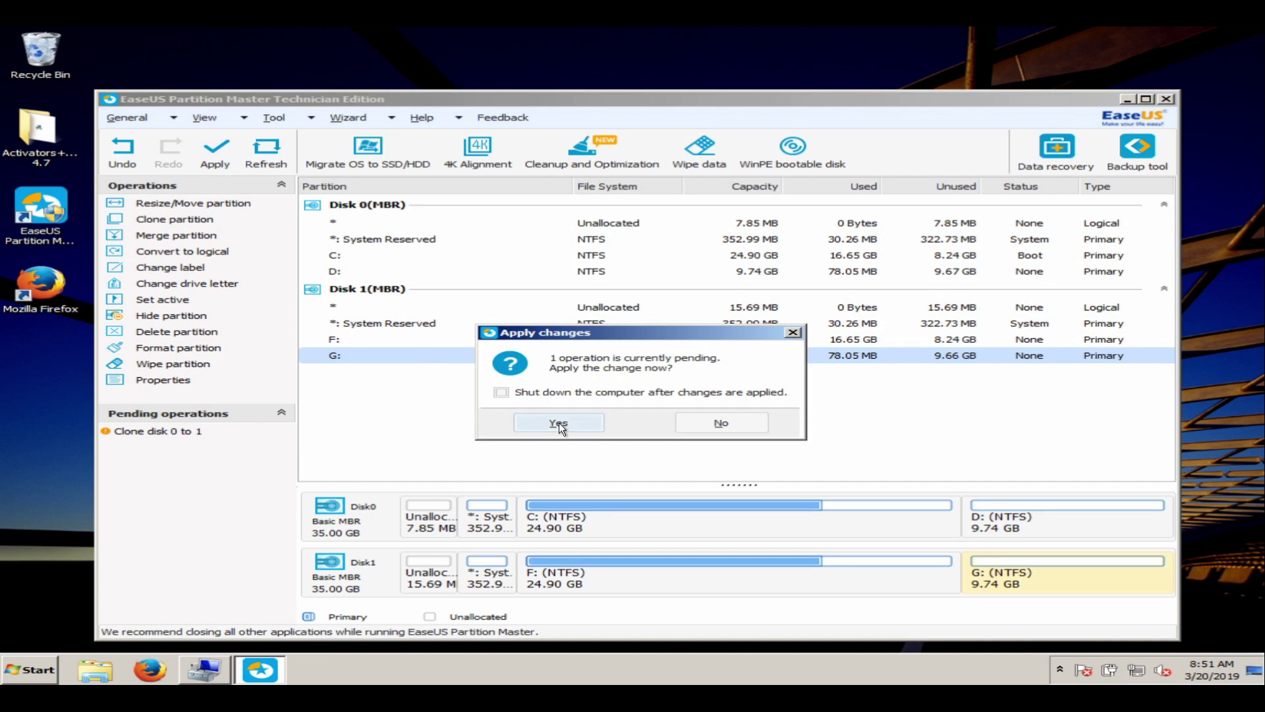
pyautogui.click(559, 424)
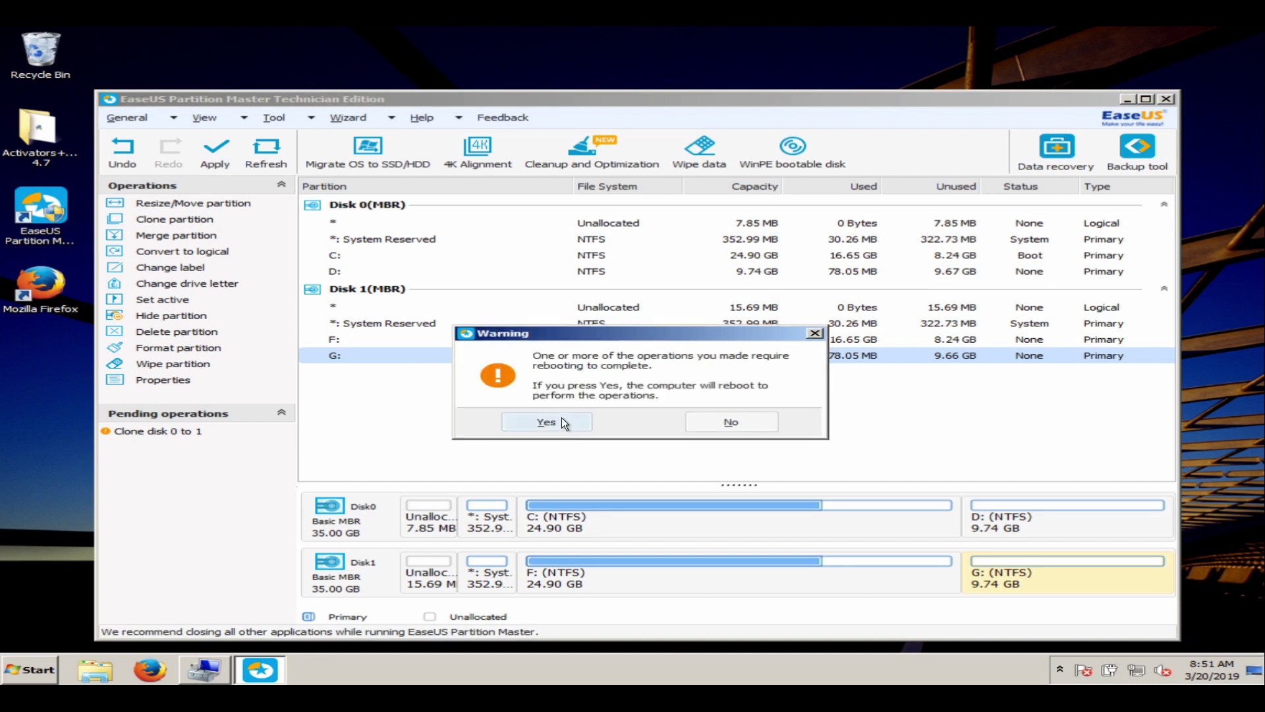
pyautogui.click(557, 421)
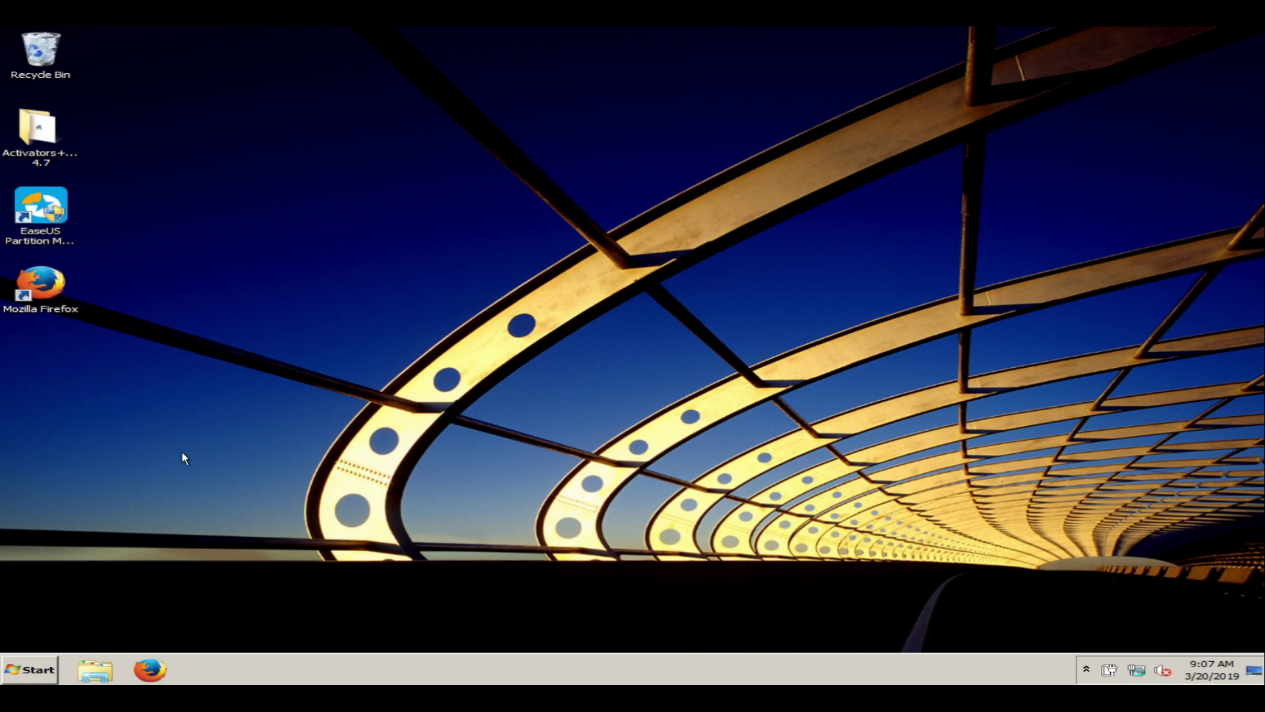
# - Browse the computer's drives in Windows Explorer and check the folders on the cloned Local Disk (F:)
pyautogui.click(99, 665)
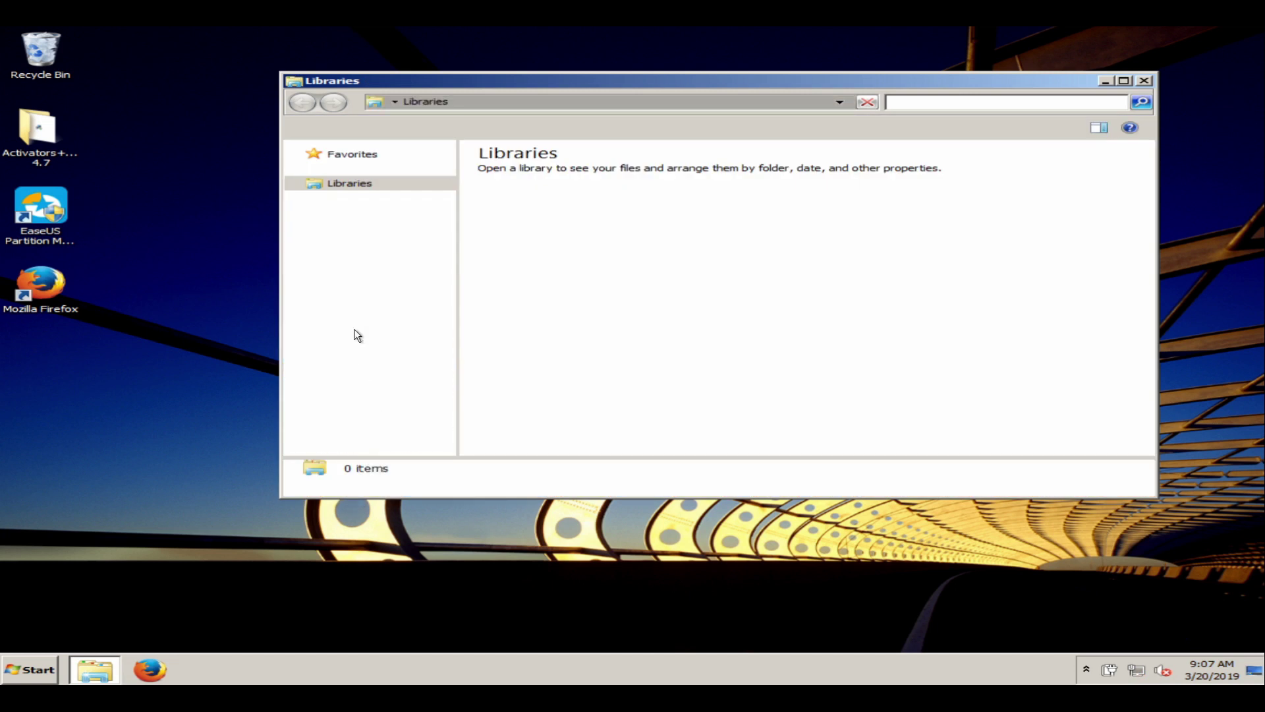
pyautogui.click(347, 314)
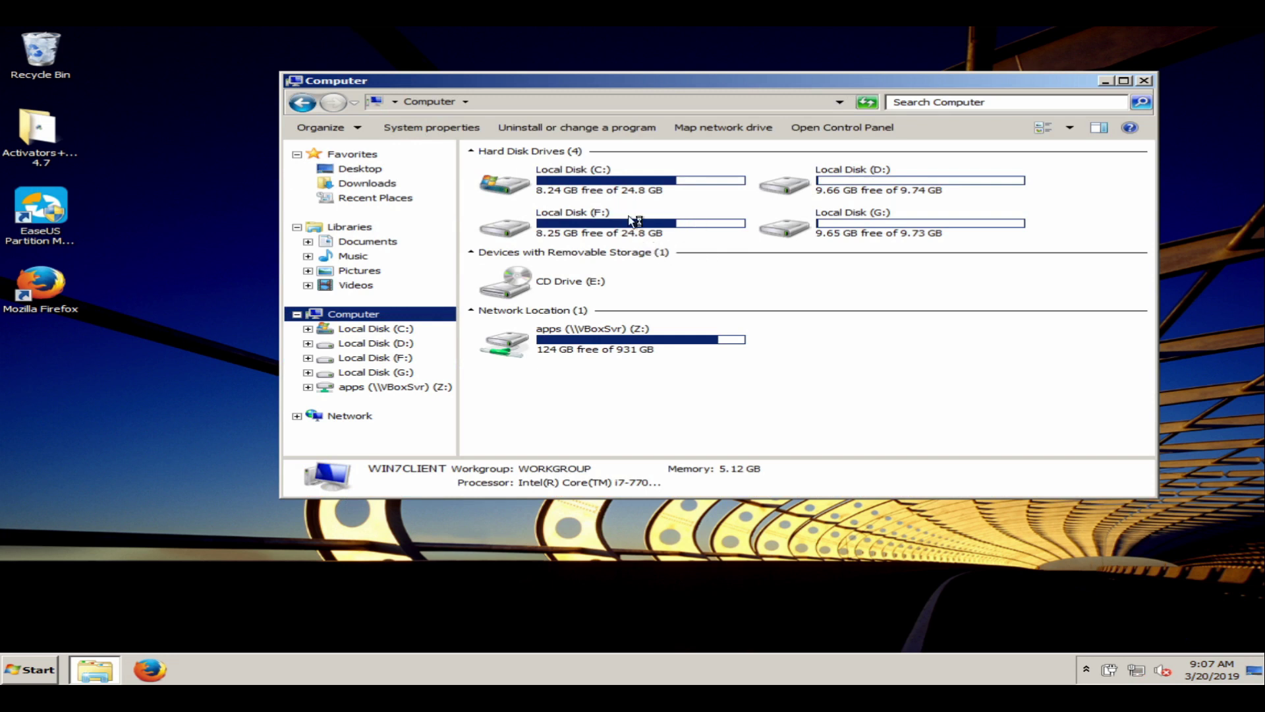
pyautogui.click(615, 182)
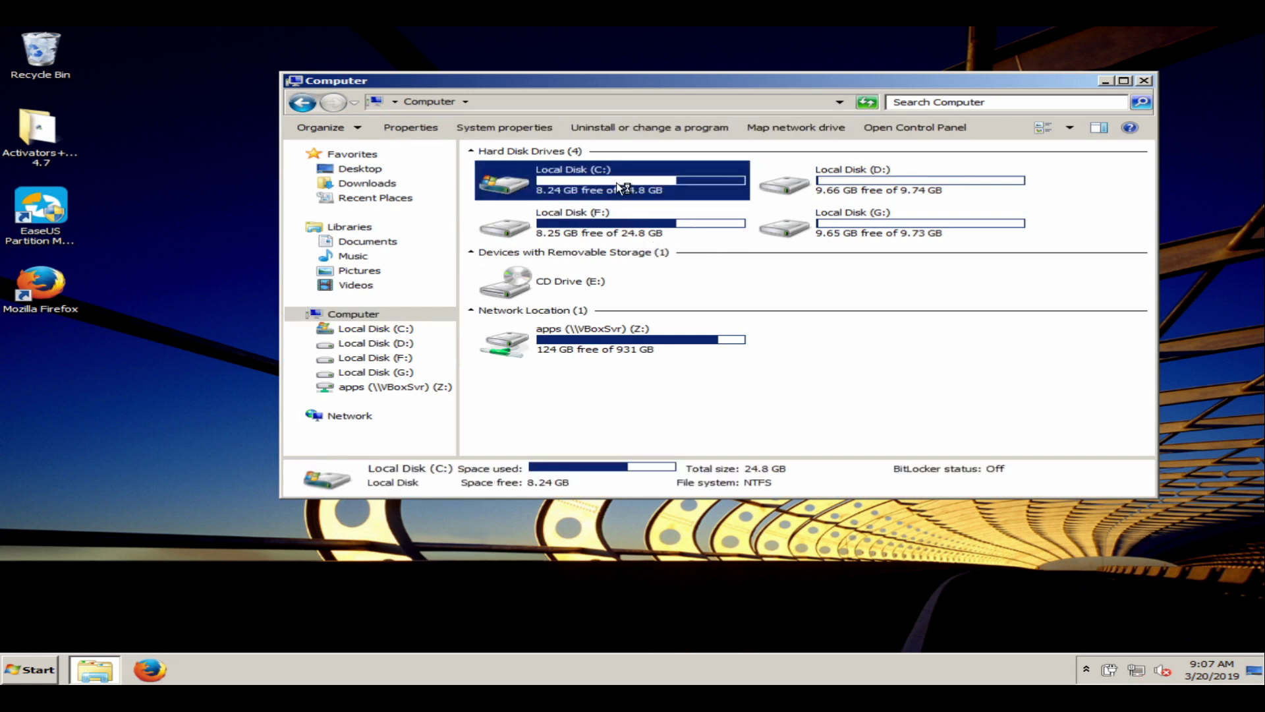
pyautogui.click(636, 215)
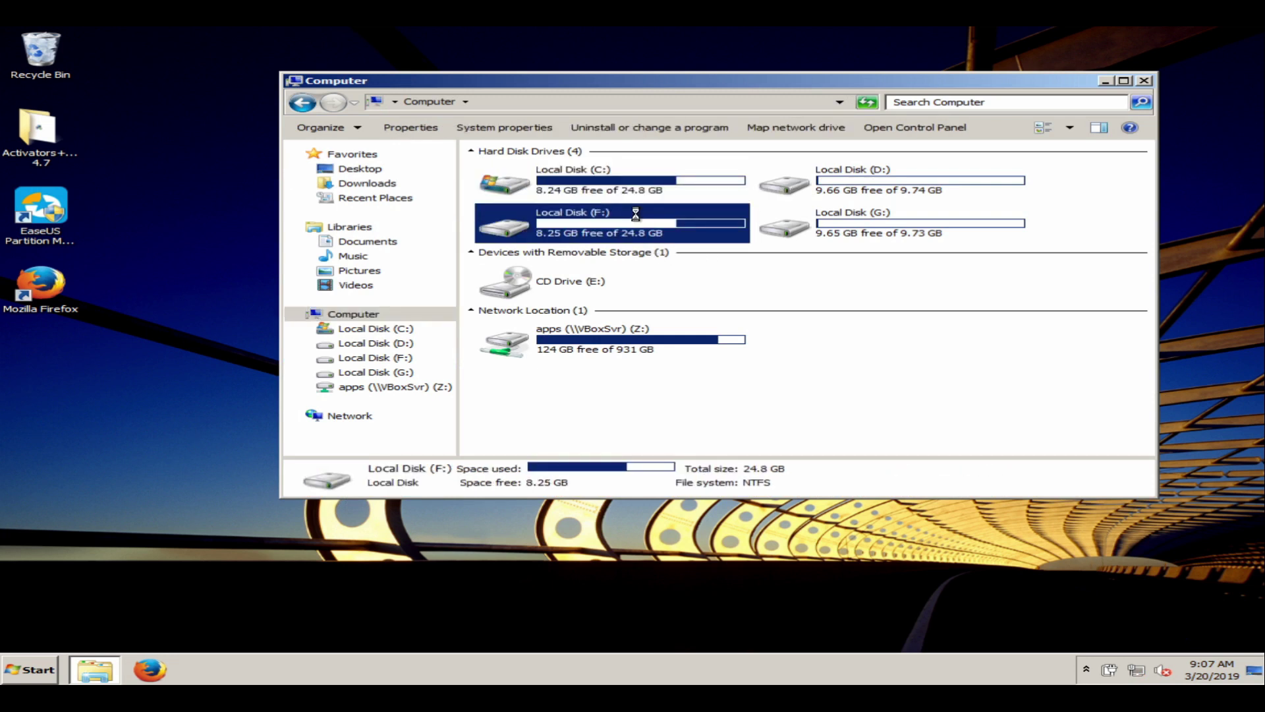
pyautogui.doubleClick(635, 213)
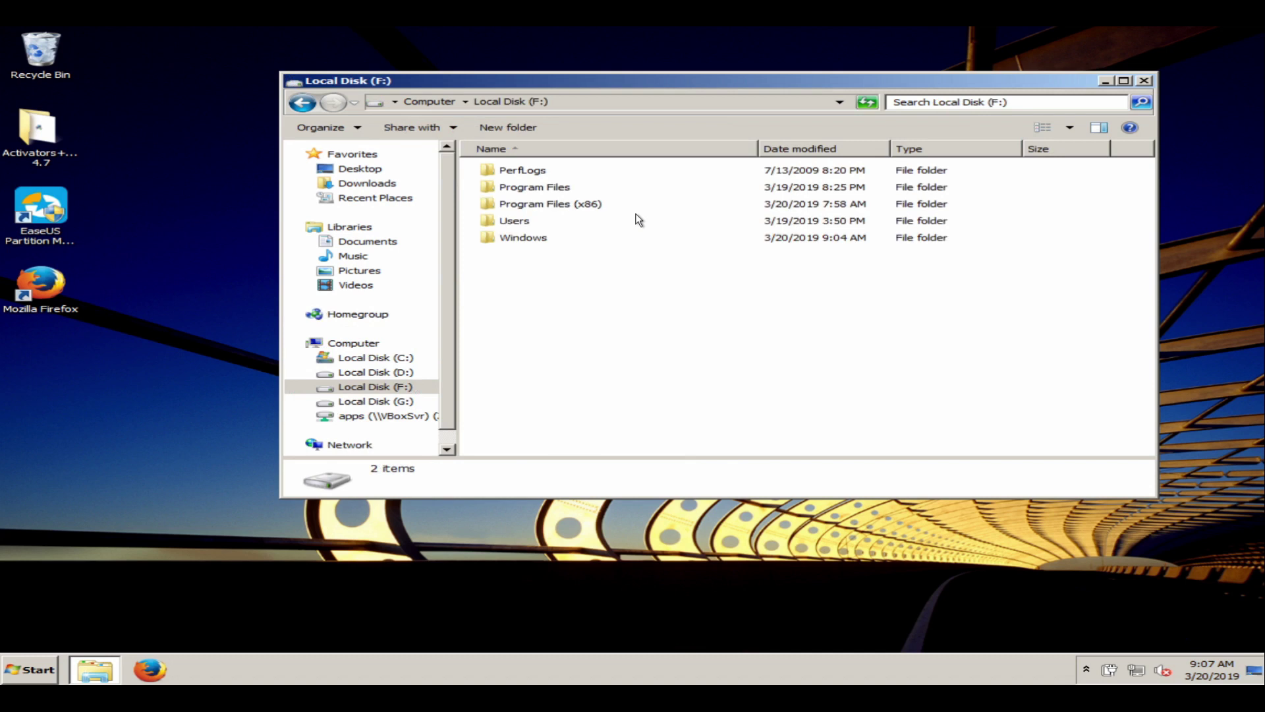
pyautogui.click(353, 342)
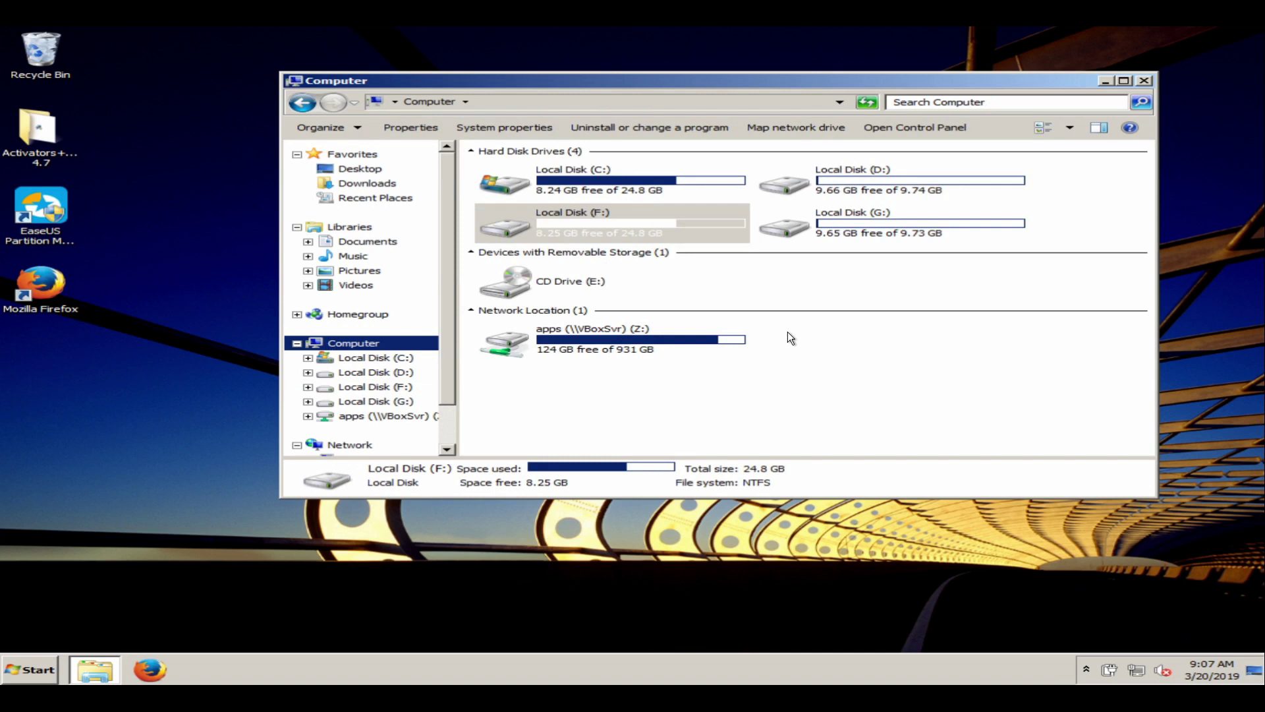
# - Shut down the Windows 7 guest and switch to Oracle VM VirtualBox Manager
pyautogui.click(21, 662)
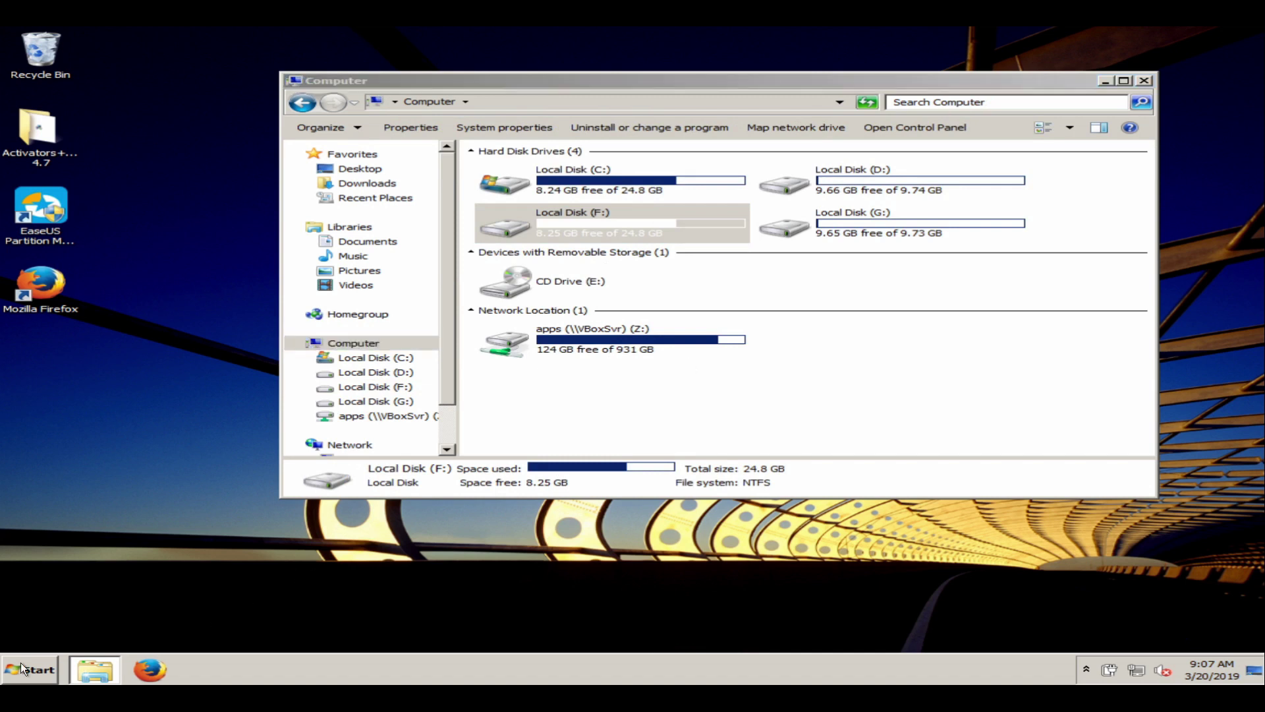
pyautogui.click(310, 638)
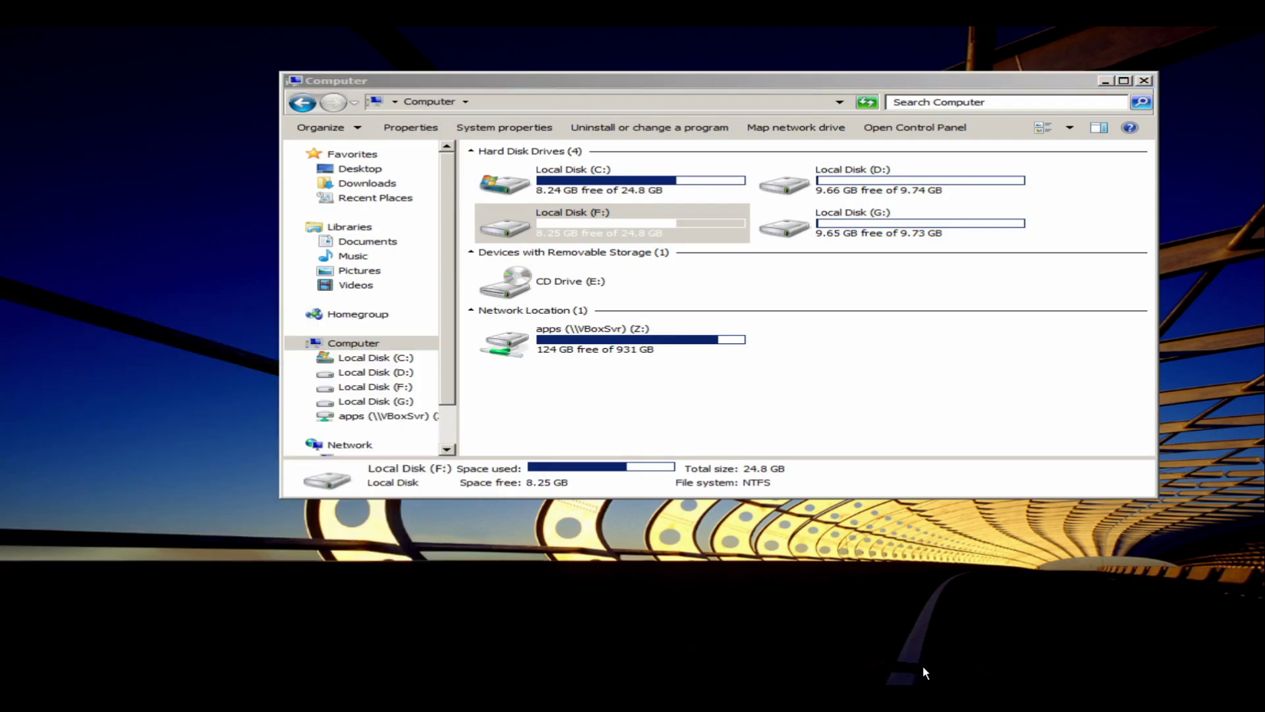
pyautogui.hotkey('alt', 'Tab')
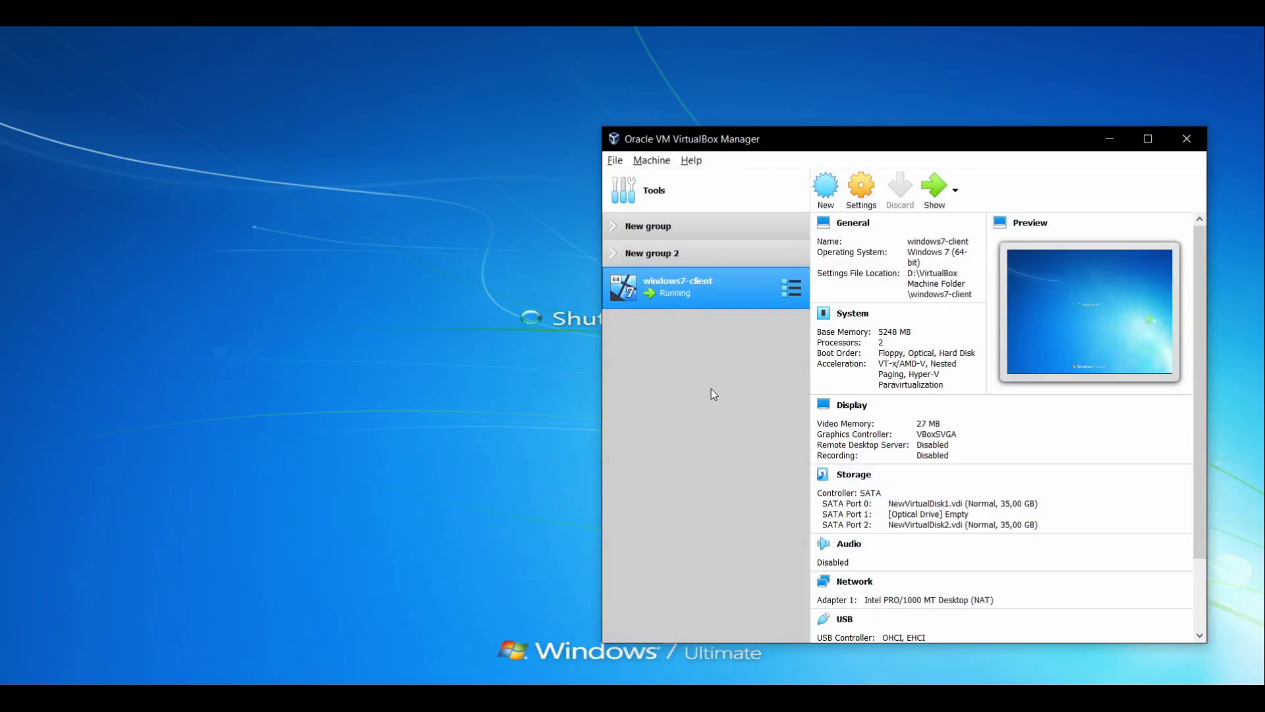
pyautogui.moveTo(716, 146); pyautogui.dragTo(705, 134)
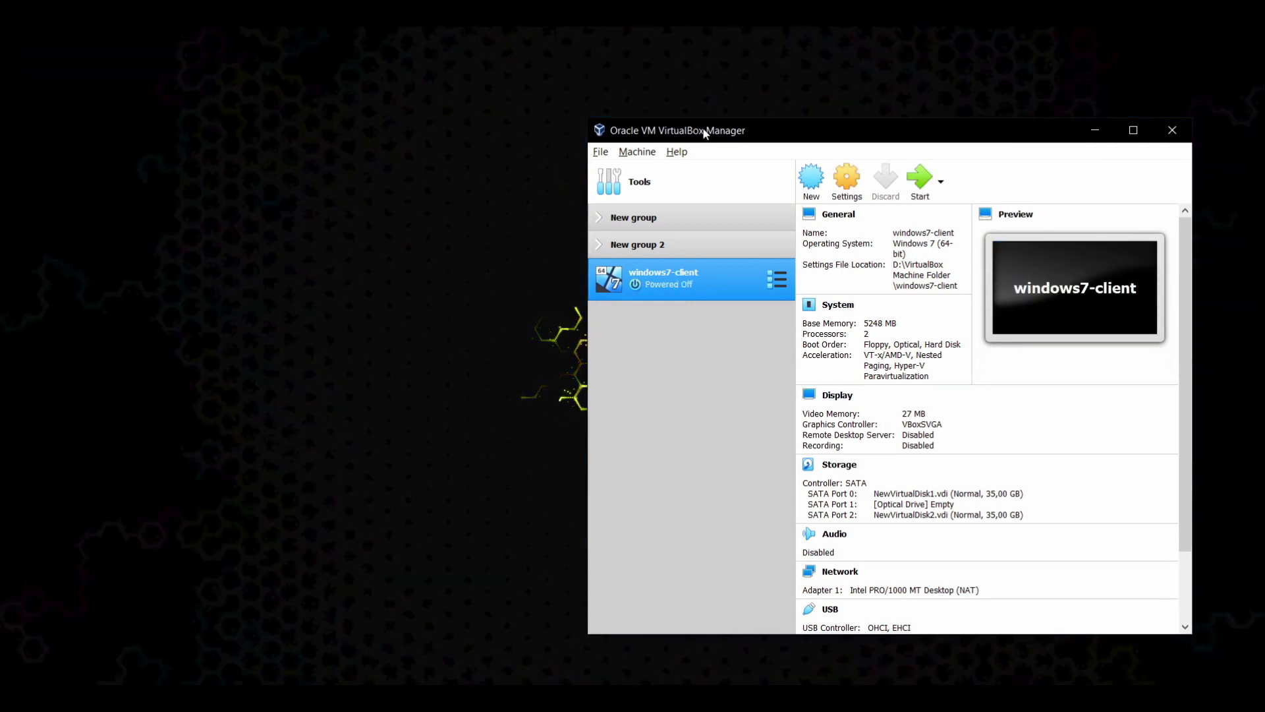
# - In the windows7-client storage settings, move NewVirtualDisk1.vdi to SATA Port 3
pyautogui.click(843, 185)
pyautogui.click(741, 315)
pyautogui.click(877, 298)
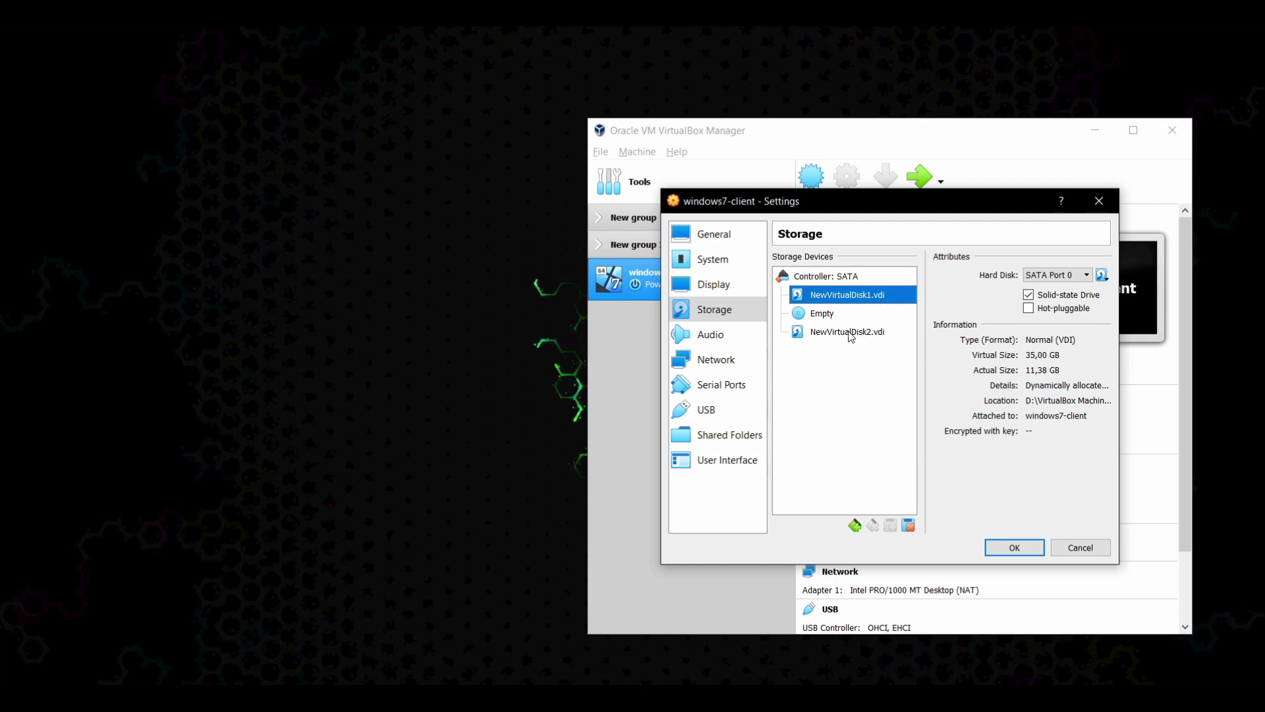
pyautogui.click(850, 334)
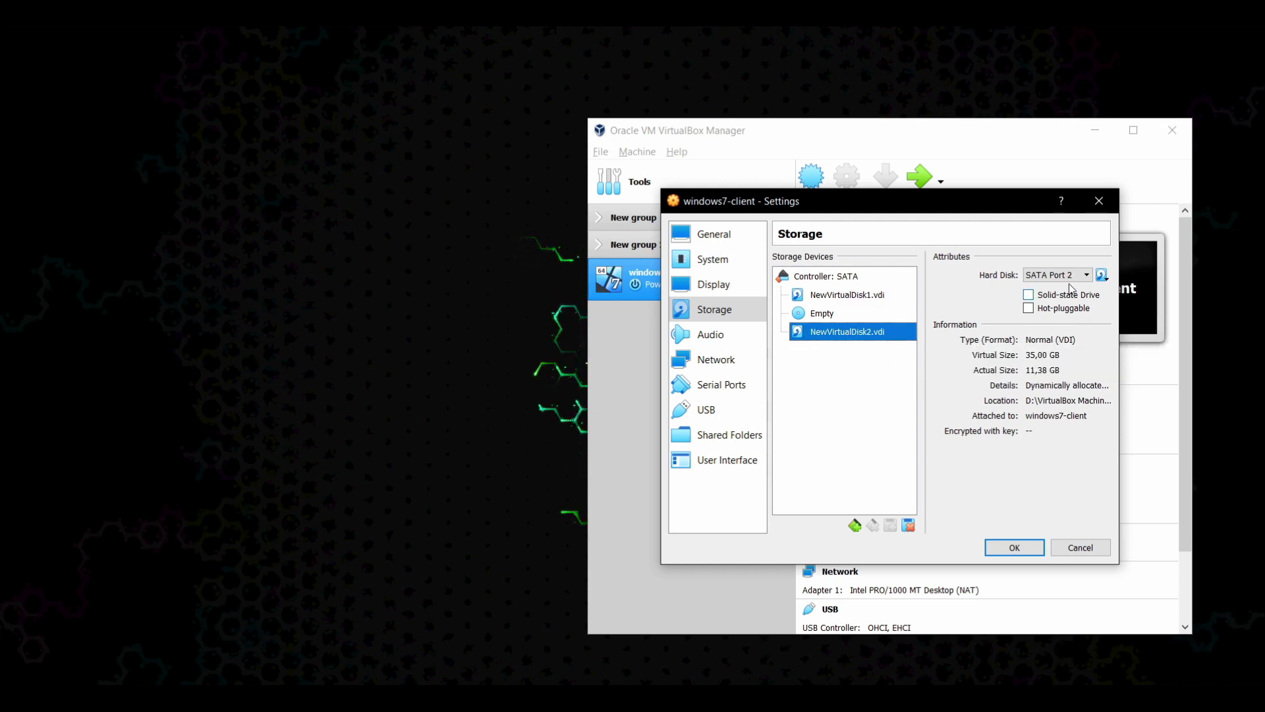
pyautogui.click(847, 295)
pyautogui.click(1067, 274)
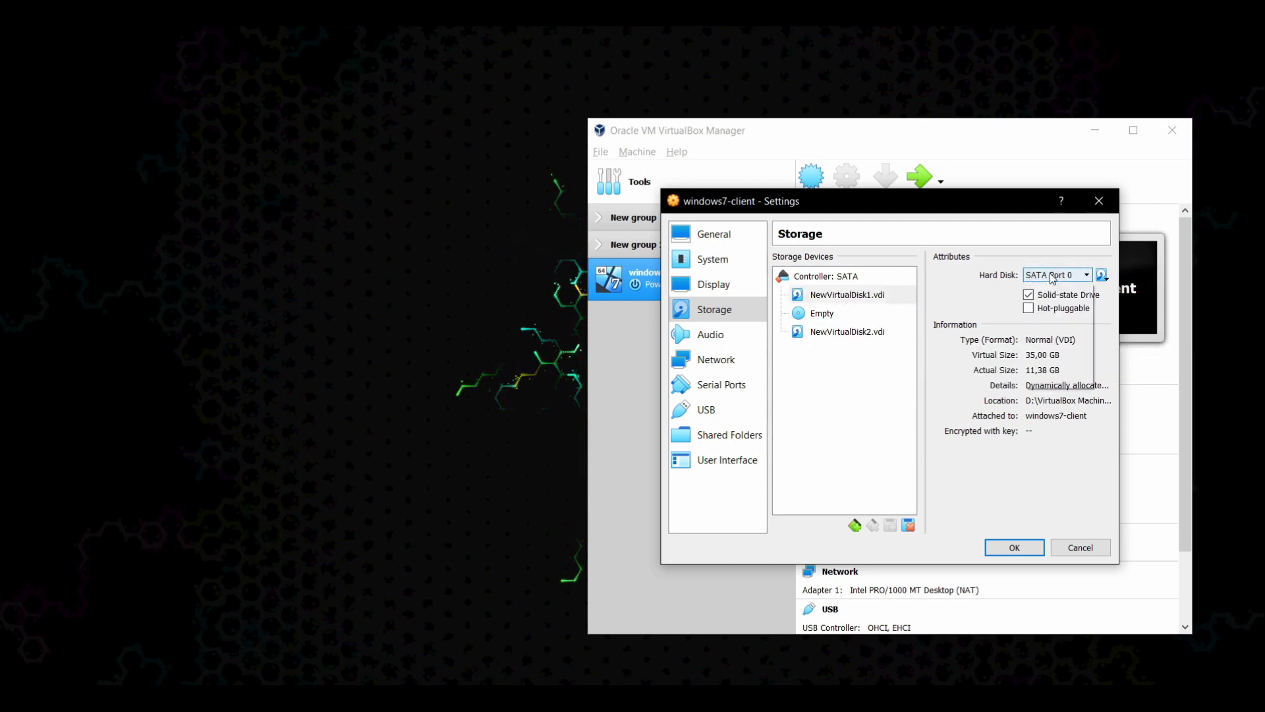
pyautogui.click(1049, 298)
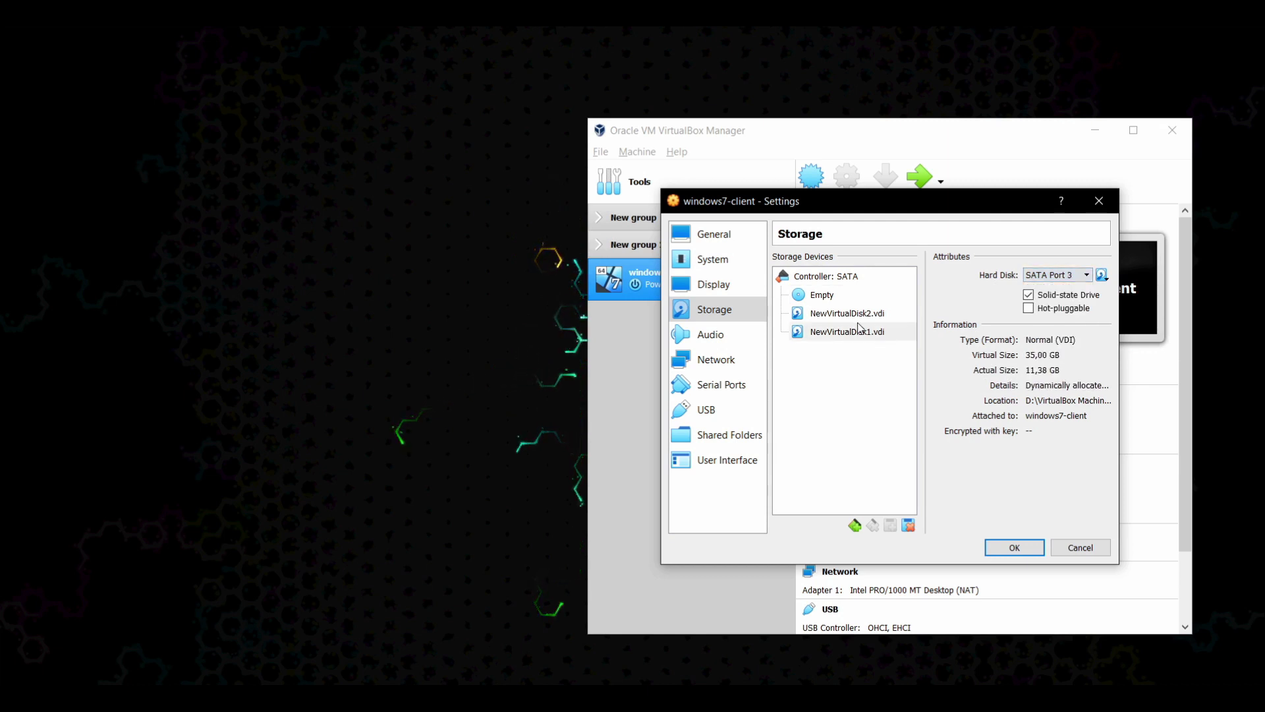
# - Assign NewVirtualDisk2.vdi to SATA Port 0 and save the virtual machine's settings
pyautogui.click(877, 314)
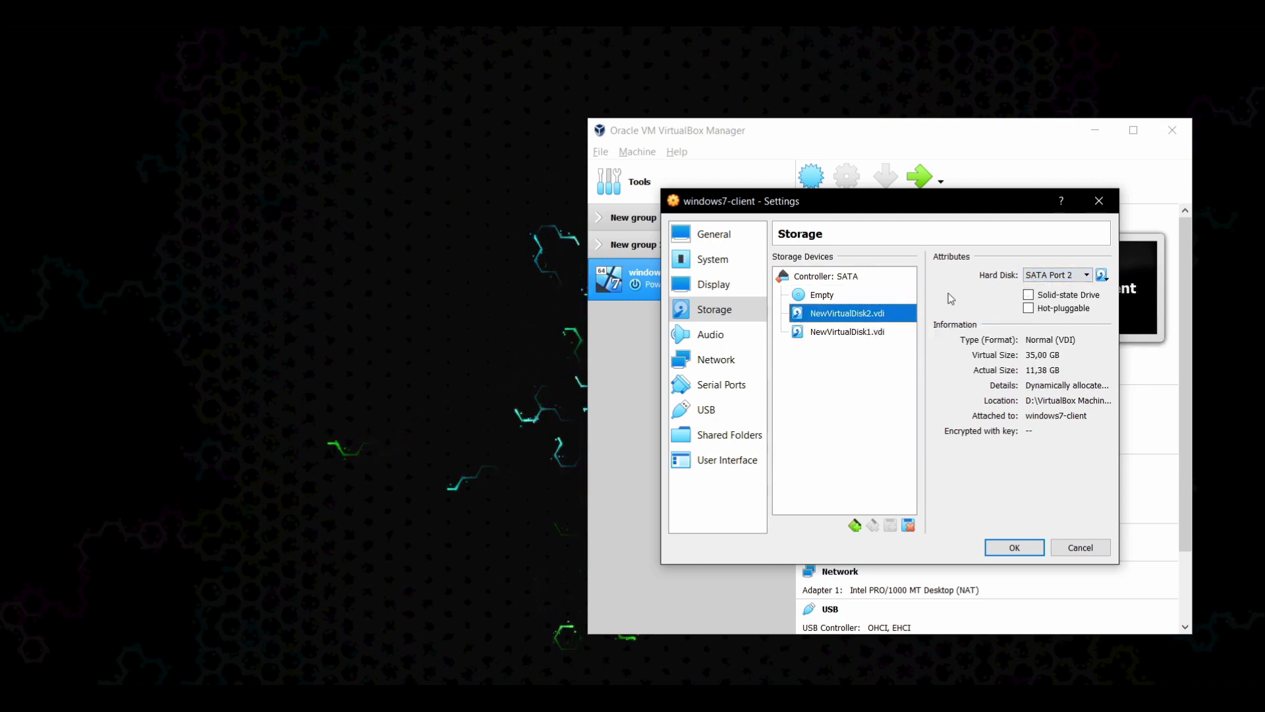
pyautogui.click(1044, 281)
pyautogui.click(1044, 288)
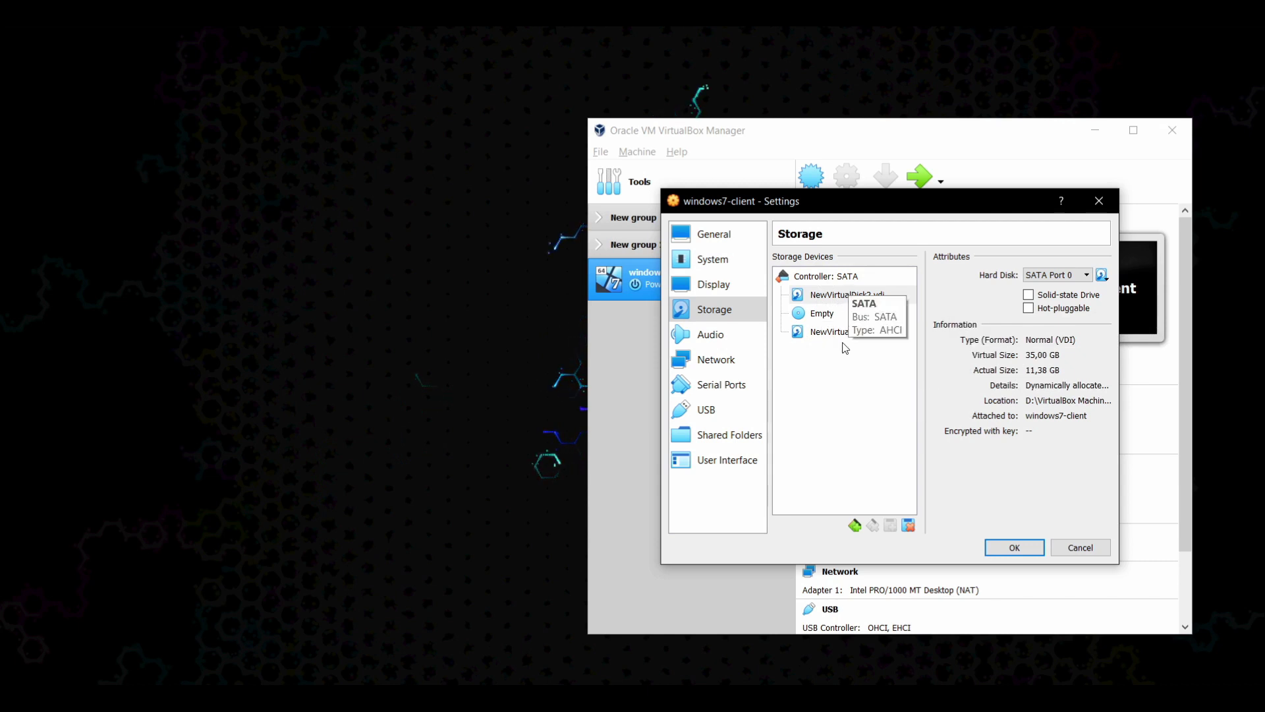
pyautogui.click(1018, 550)
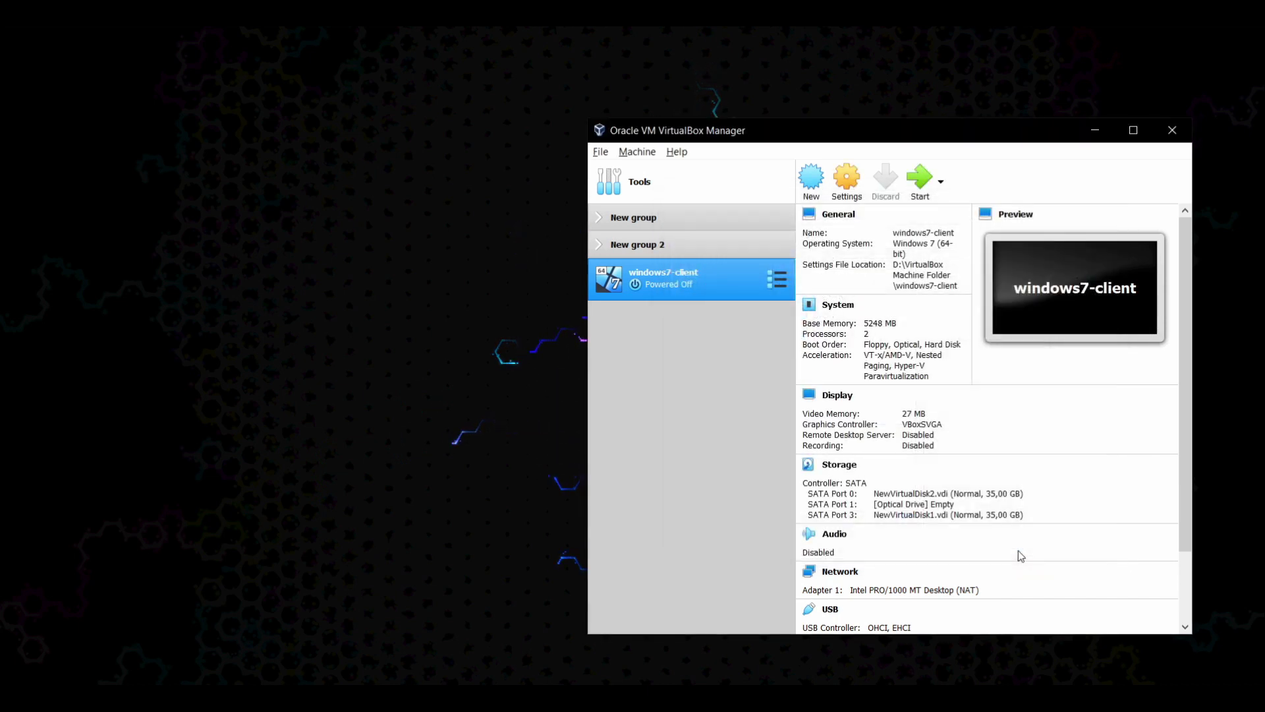
# - Start the windows7-client virtual machine, launch EaseUS Partition Master 12.10 in the guest and allow it to run
pyautogui.click(921, 182)
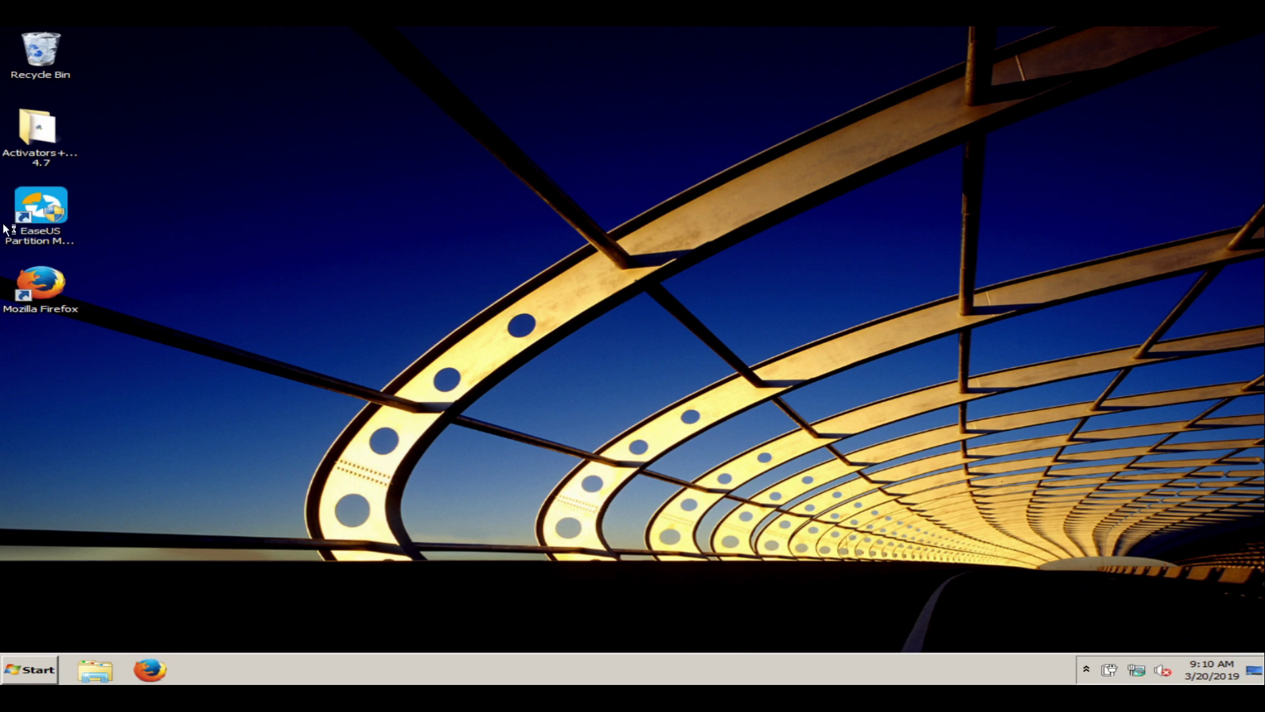
pyautogui.doubleClick(34, 212)
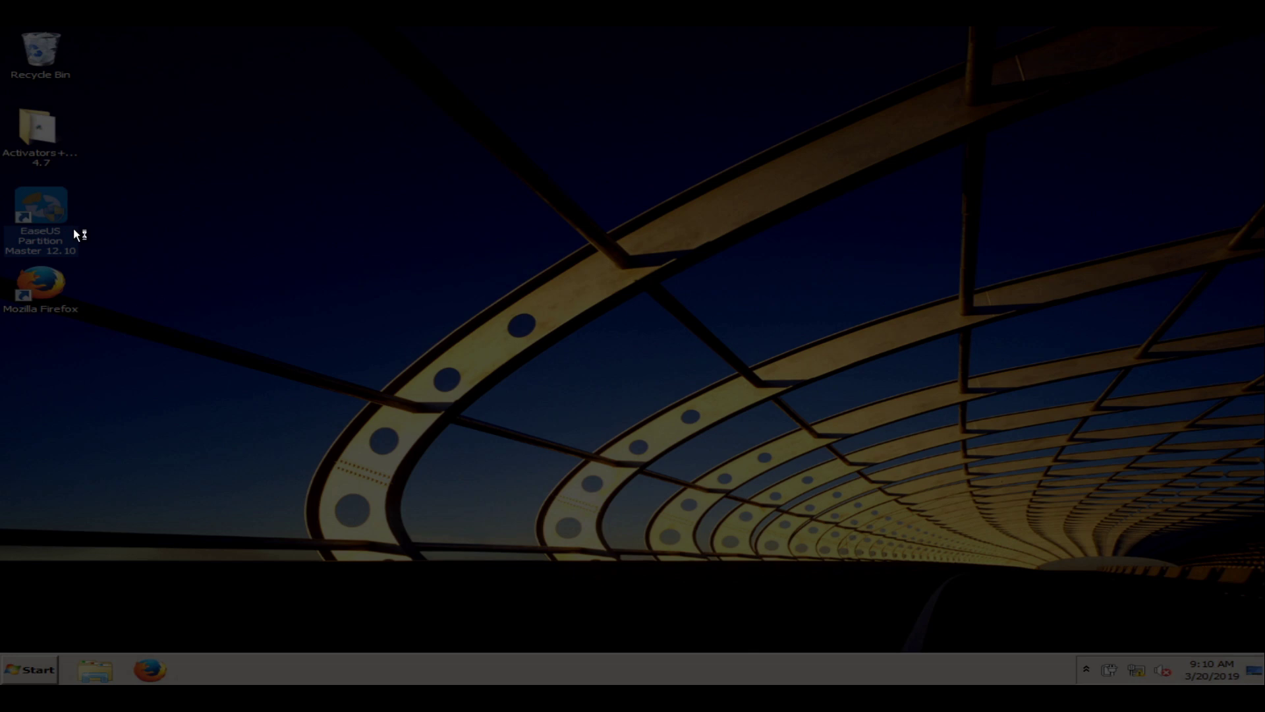
pyautogui.click(711, 381)
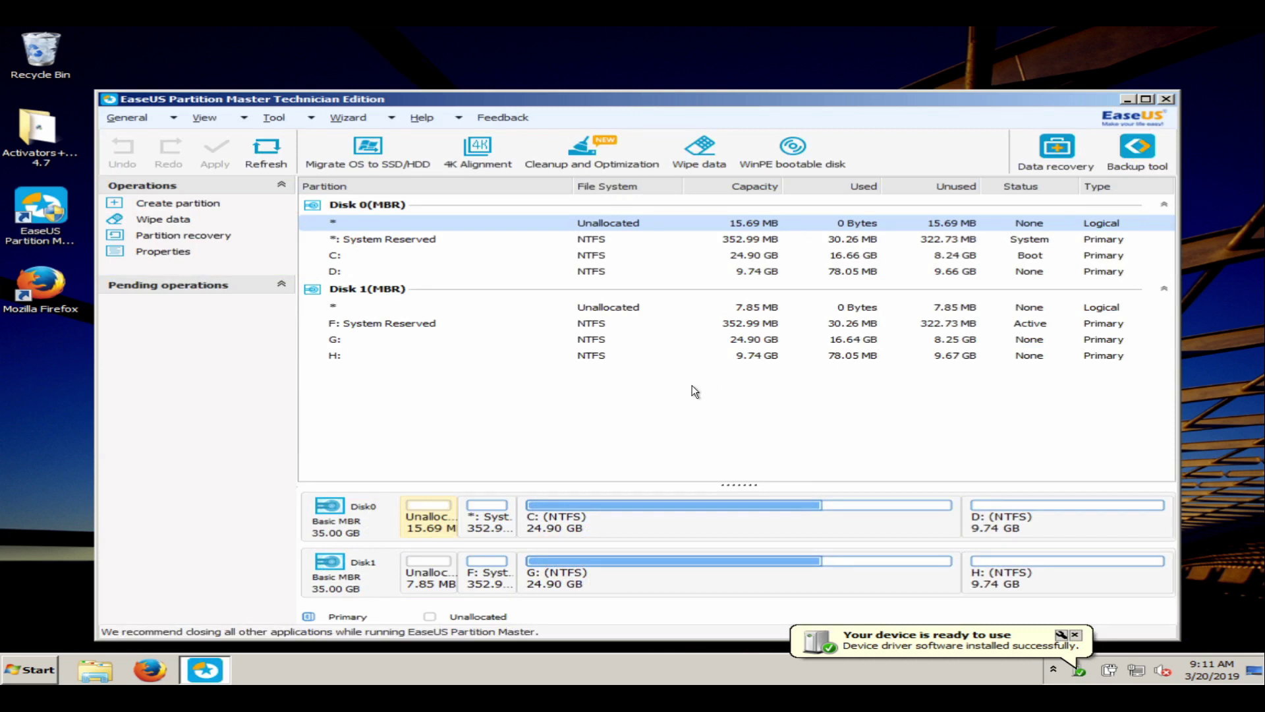
# - Queue the deletion of all partitions on Disk 1
pyautogui.click(370, 287)
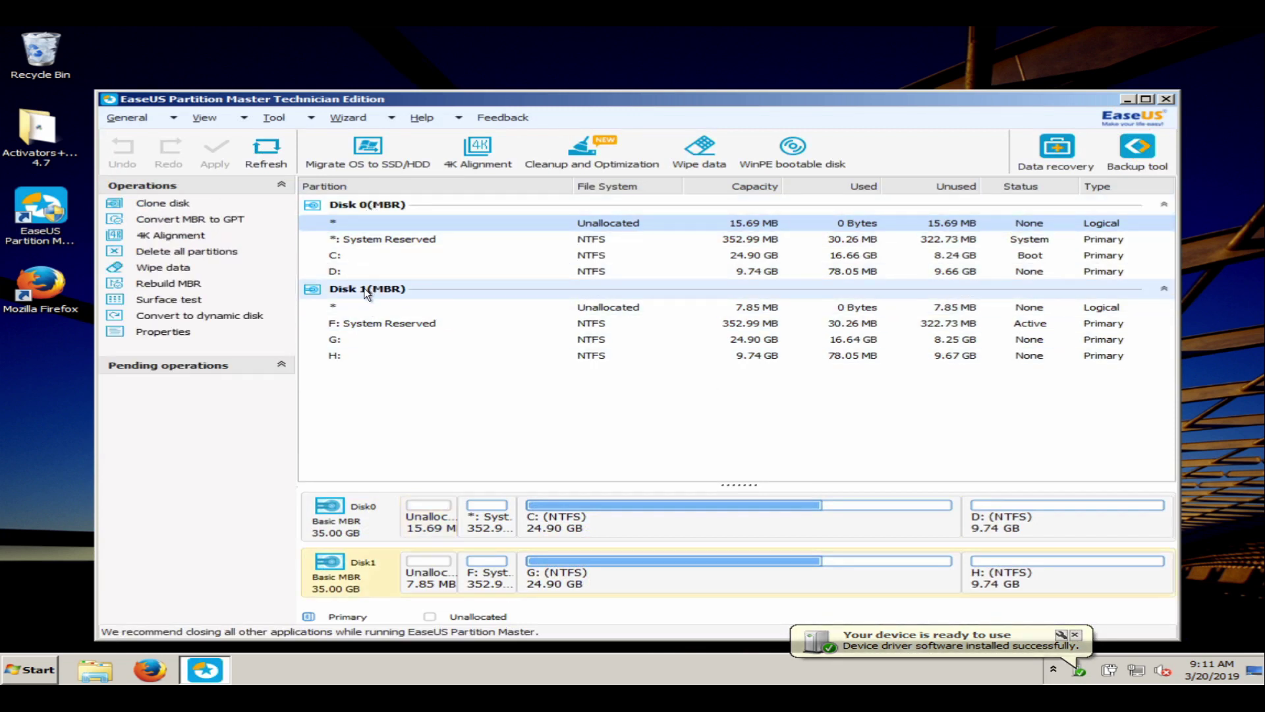
pyautogui.rightClick(371, 287)
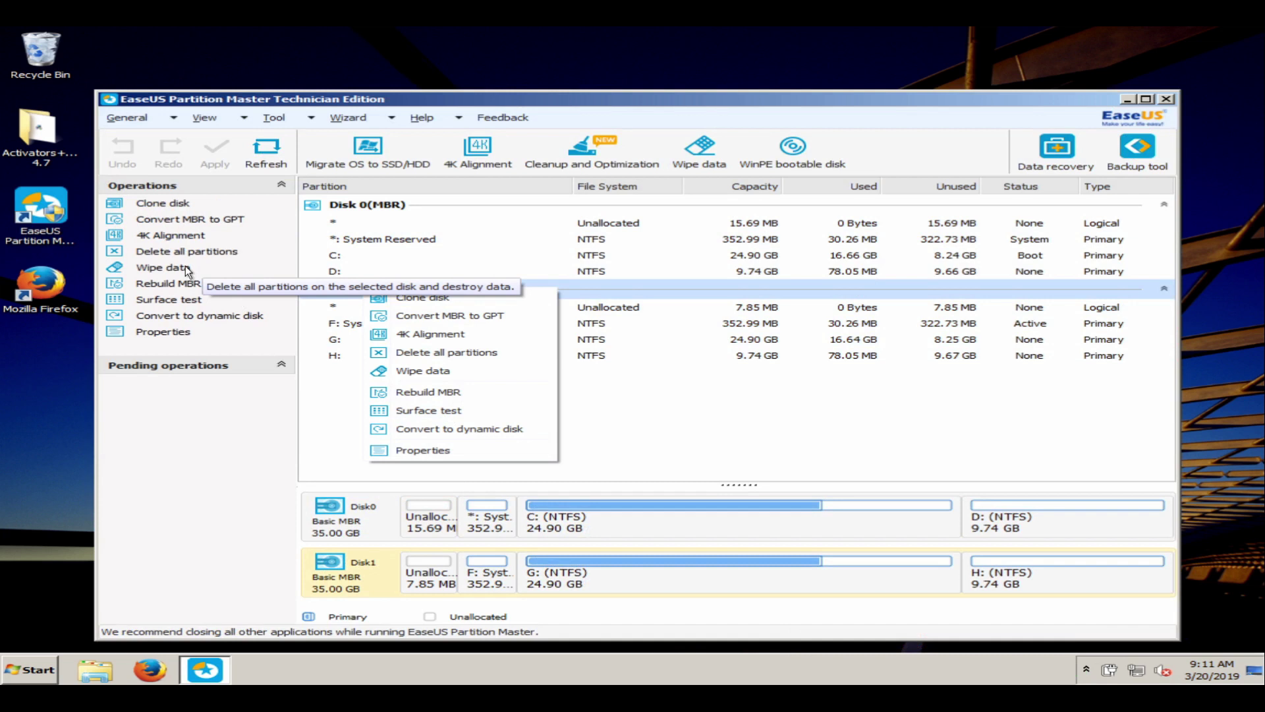
pyautogui.click(202, 254)
pyautogui.click(206, 252)
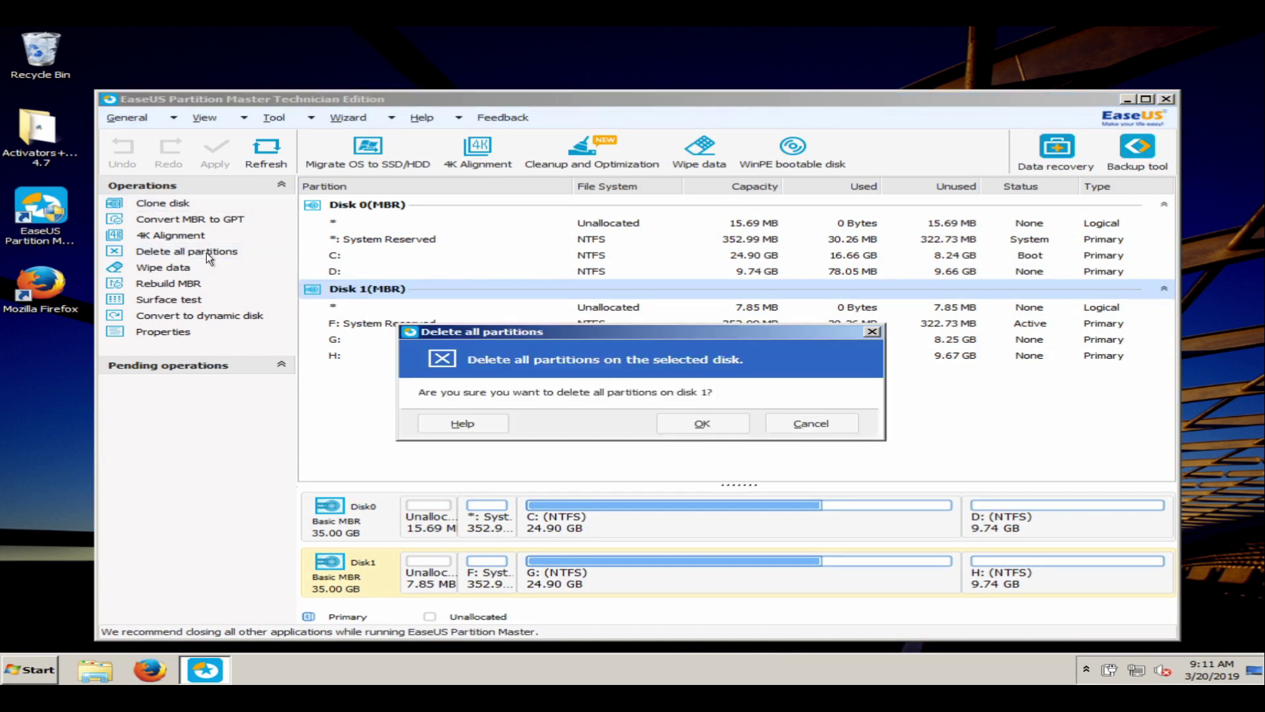
pyautogui.click(690, 418)
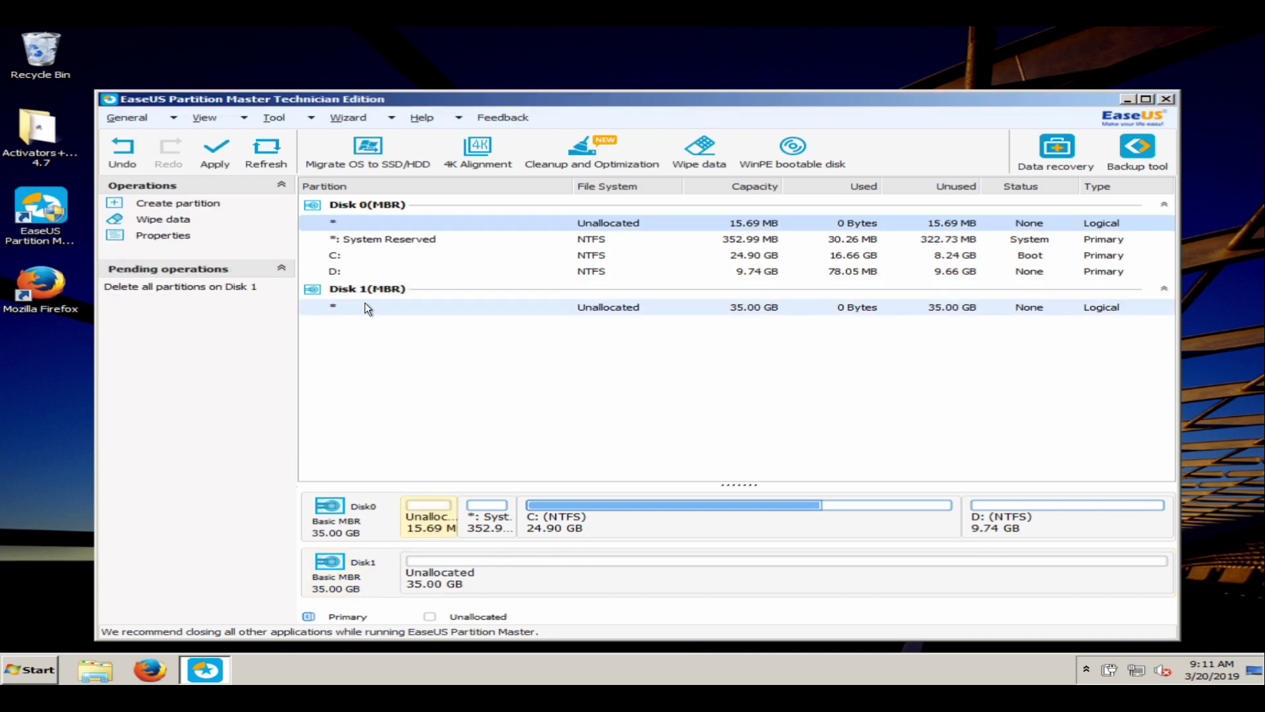
# - Create a logical NTFS partition labelled "data" with drive letter F: from Disk 1's unallocated space, keeping the full 35832.2 MB size
pyautogui.click(353, 296)
pyautogui.click(351, 303)
pyautogui.rightClick(350, 303)
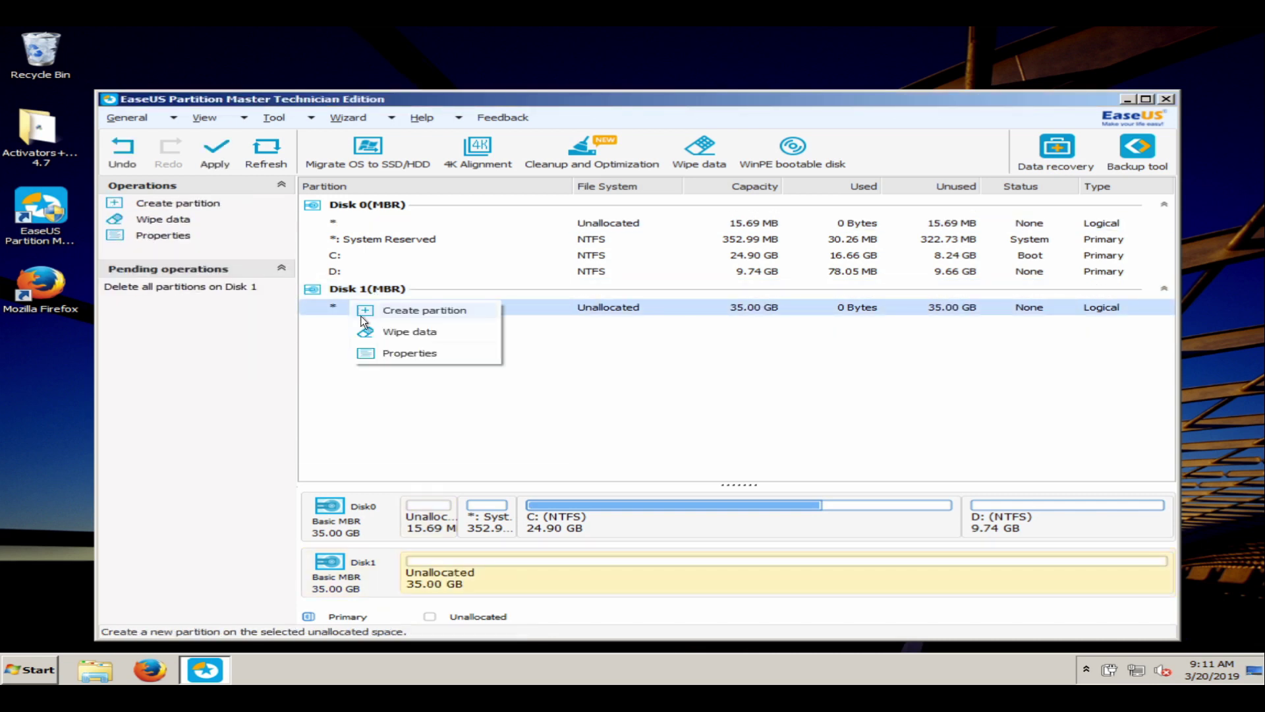
pyautogui.click(409, 310)
pyautogui.click(574, 318)
pyautogui.click(574, 317)
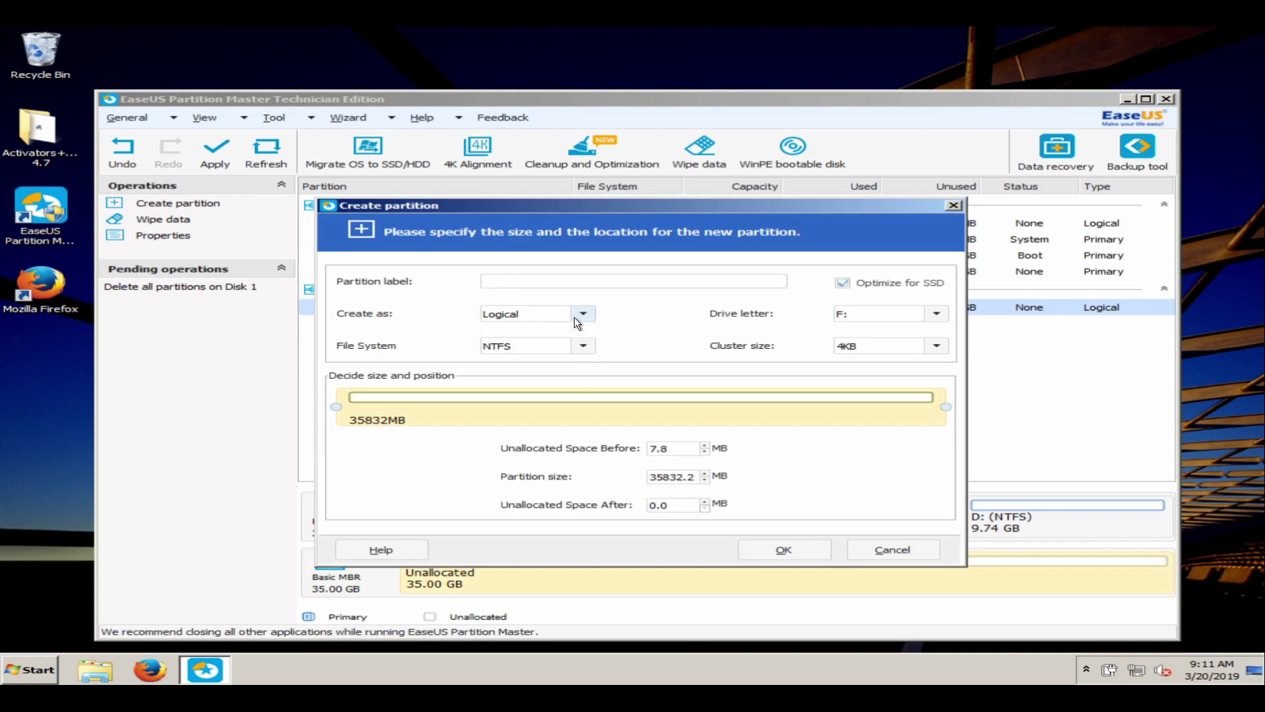
pyautogui.click(603, 286)
pyautogui.write('data')
pyautogui.click(935, 313)
pyautogui.click(847, 417)
pyautogui.click(797, 547)
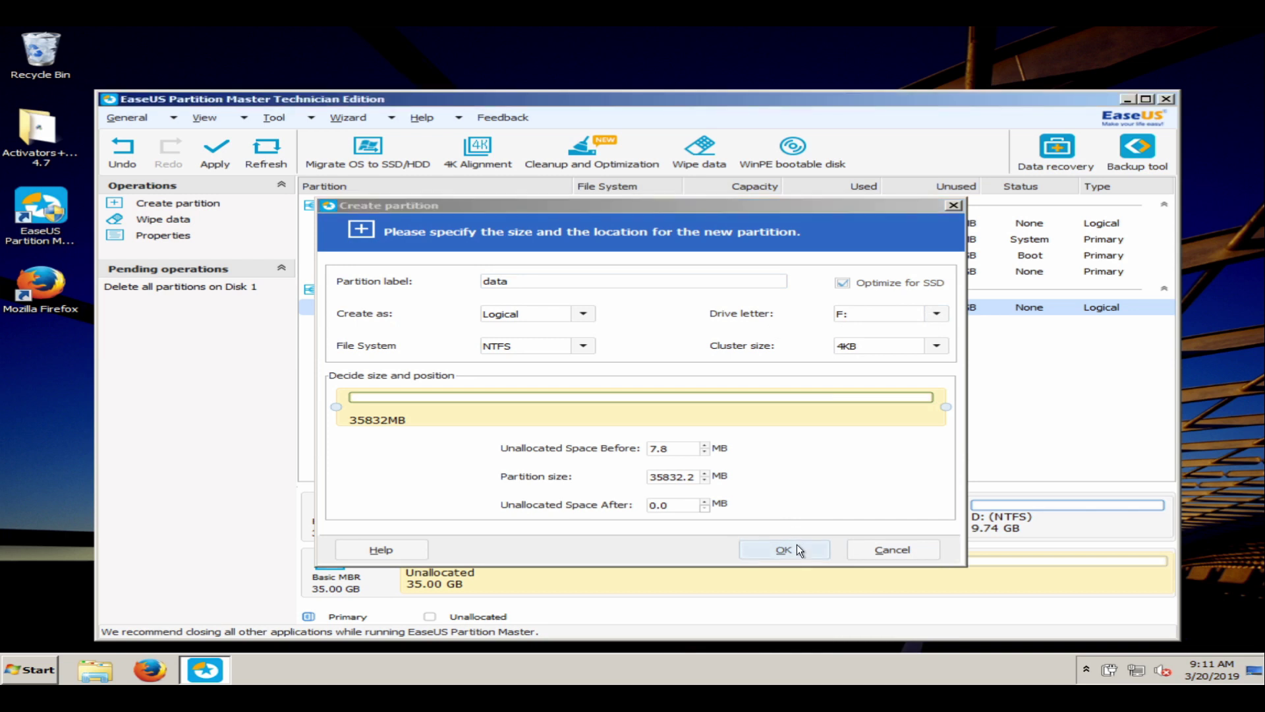
# - Merge partition D: into C: on Disk 0
pyautogui.click(438, 309)
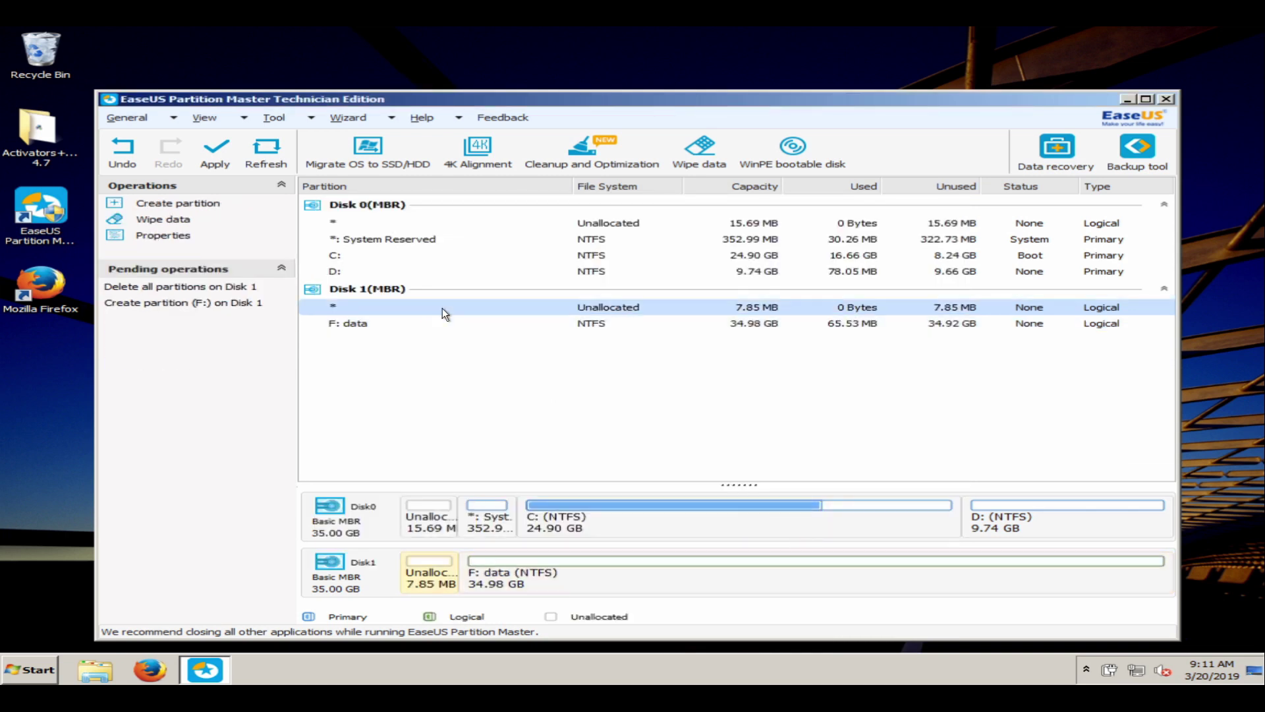
pyautogui.click(366, 259)
pyautogui.click(348, 269)
pyautogui.click(354, 260)
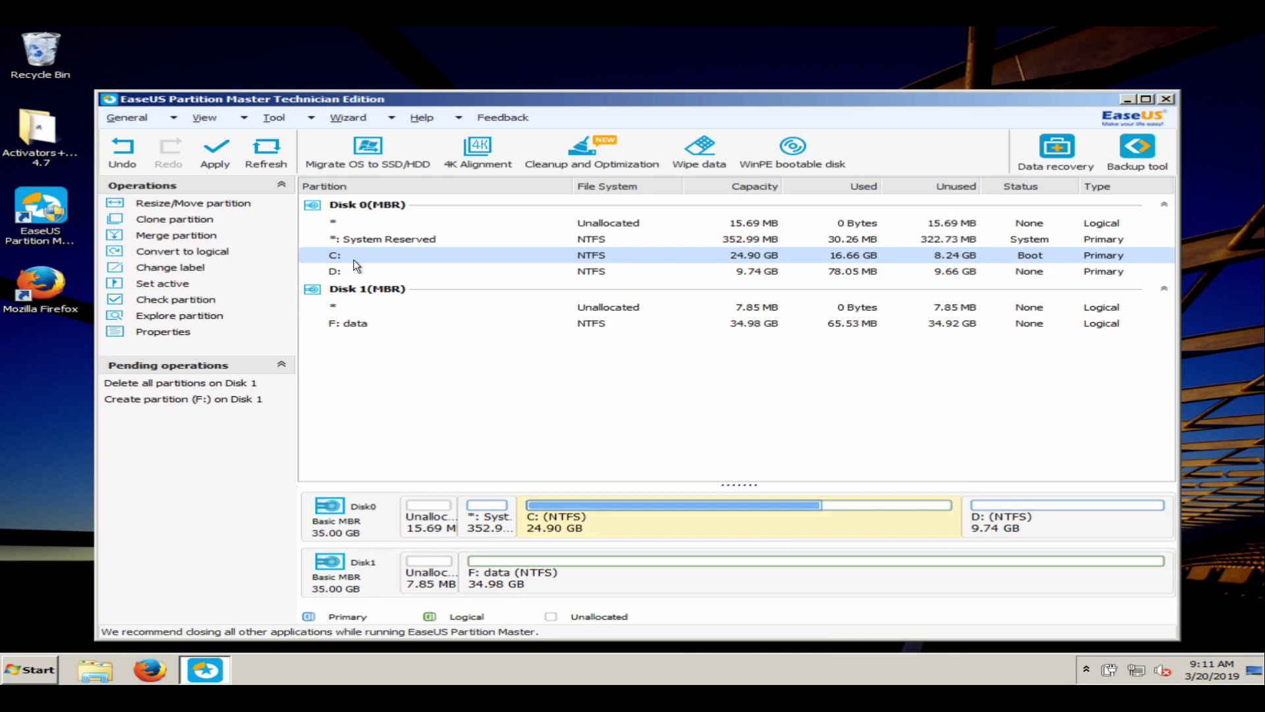
pyautogui.click(211, 236)
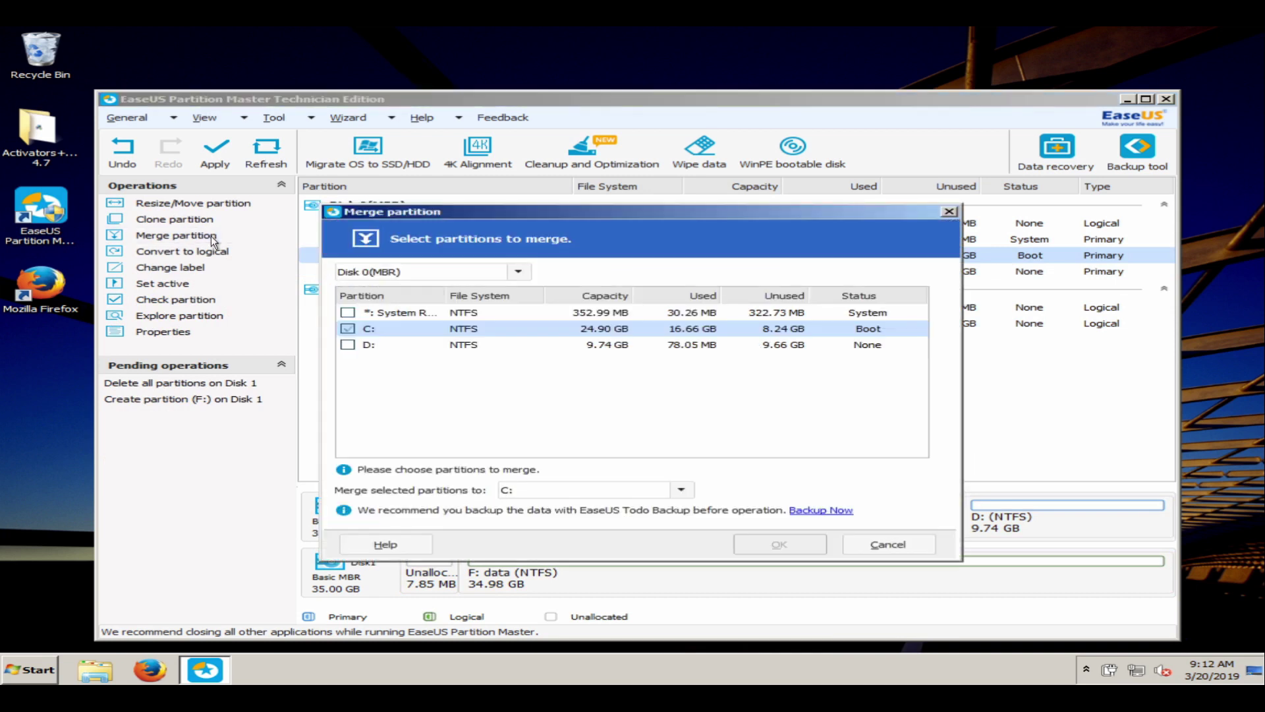
pyautogui.click(347, 344)
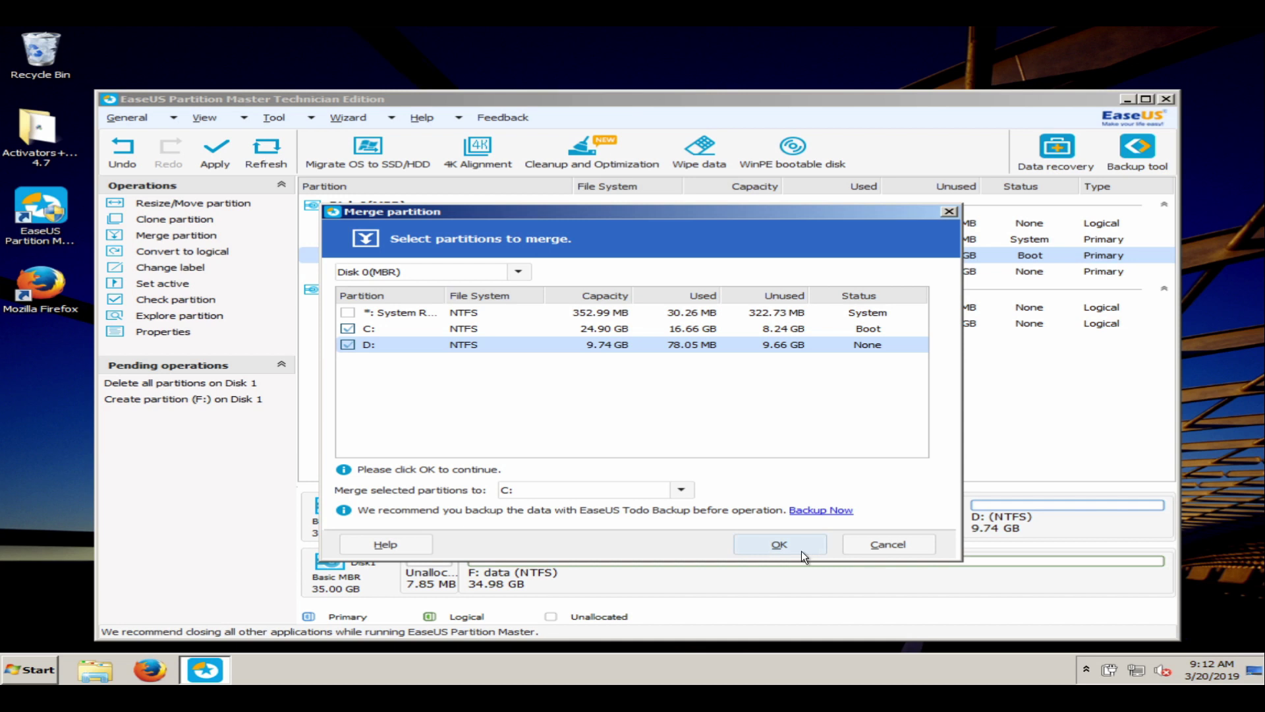
pyautogui.click(800, 551)
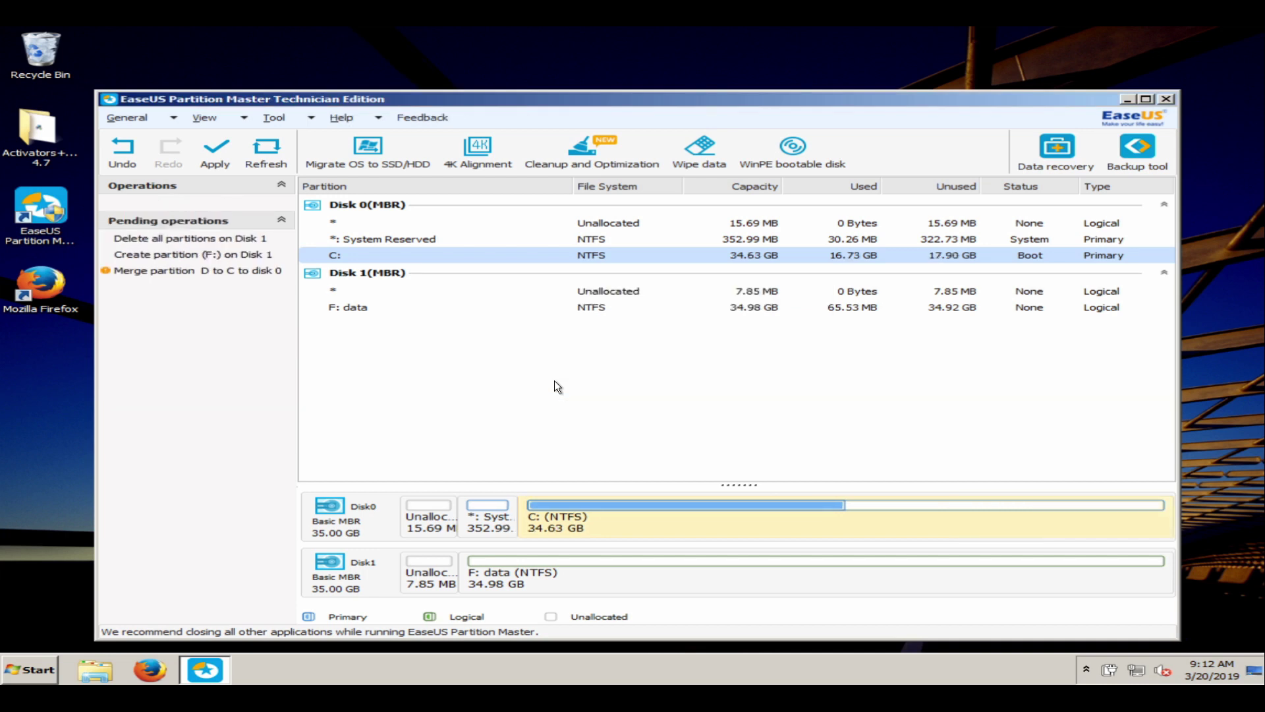
# - Apply the pending partition operations and agree to reboot the computer to carry them out
pyautogui.click(211, 164)
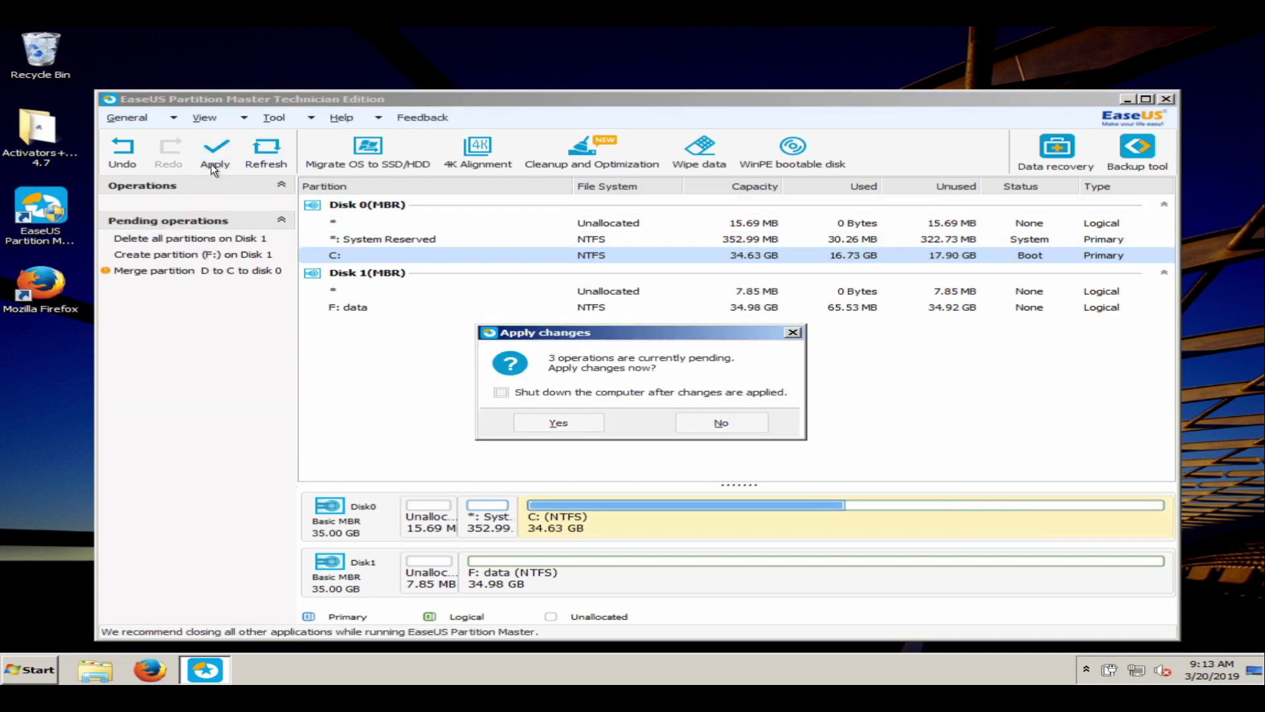
pyautogui.click(567, 425)
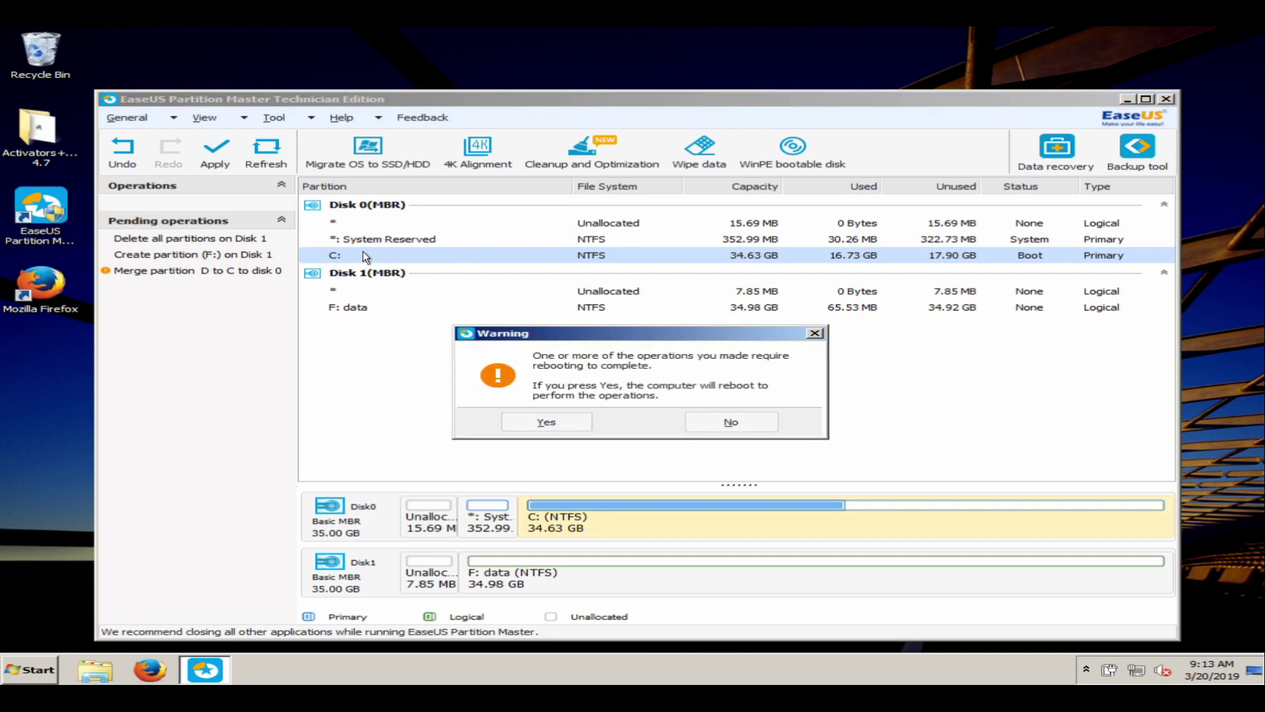
pyautogui.click(537, 422)
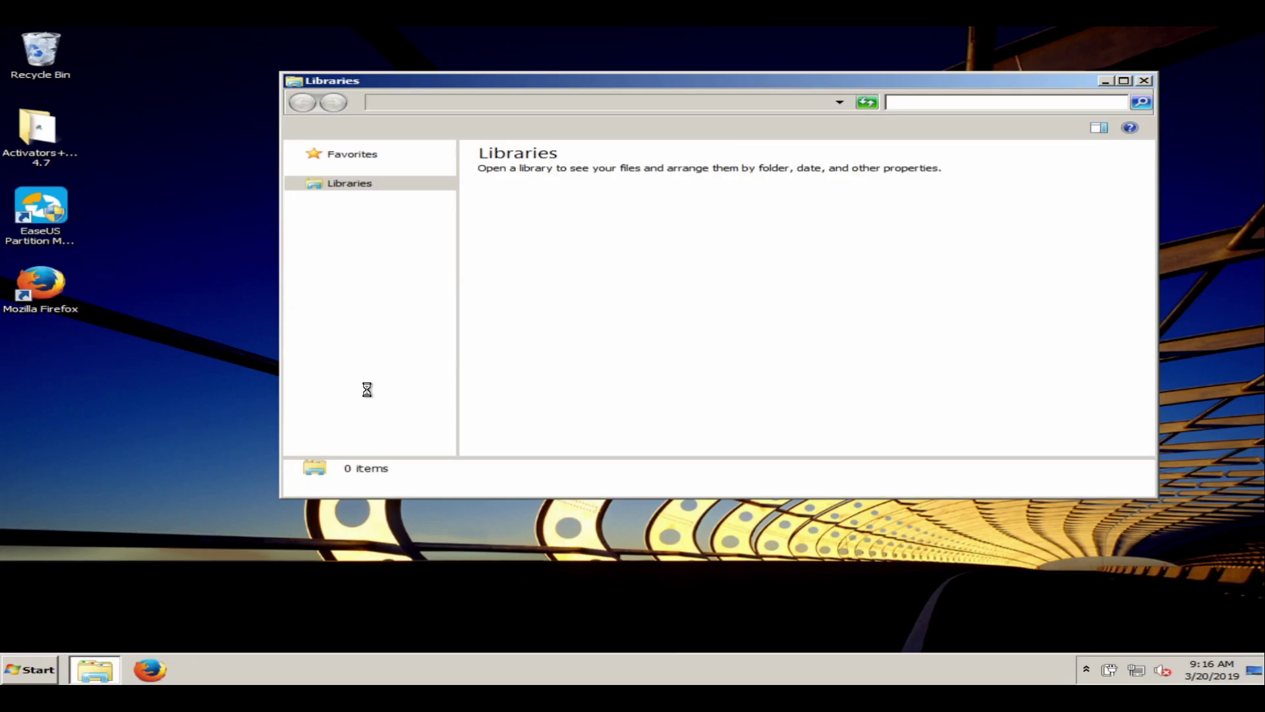
# - Check the sizes of Local Disk (C:) and data (F:) in Windows Explorer's Computer view
pyautogui.click(344, 316)
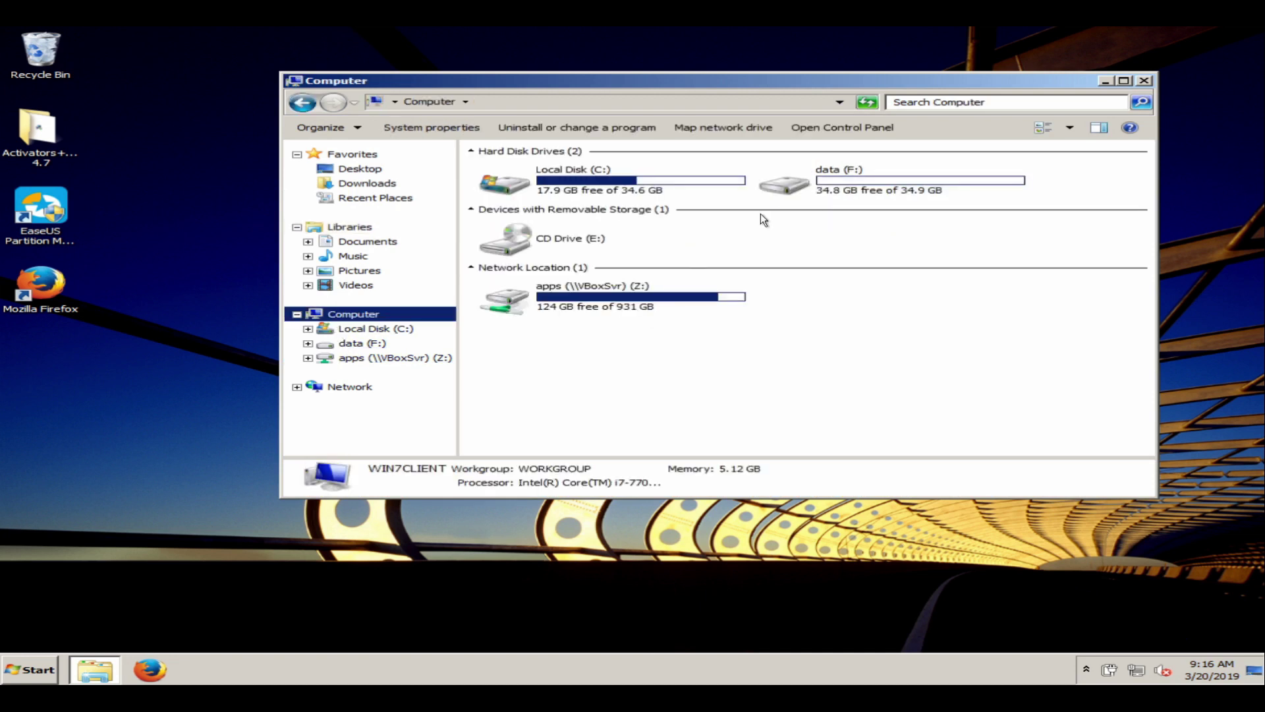
pyautogui.click(627, 191)
pyautogui.click(876, 176)
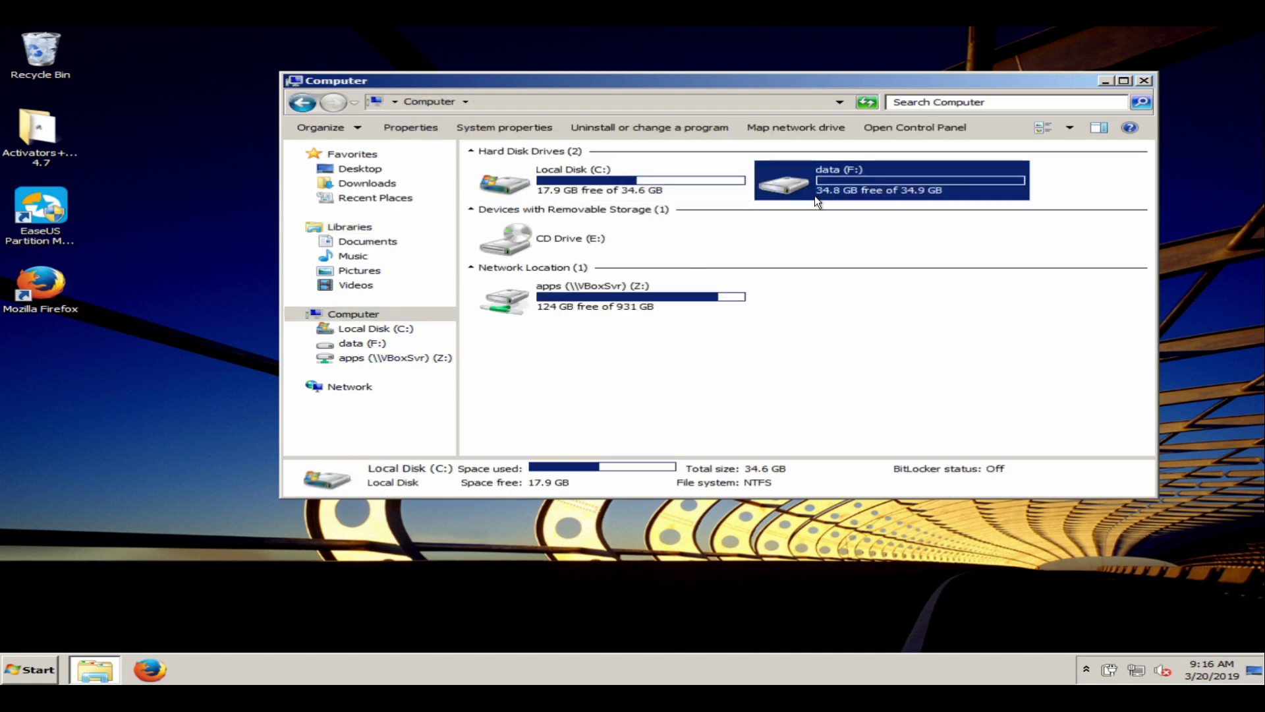
pyautogui.click(639, 188)
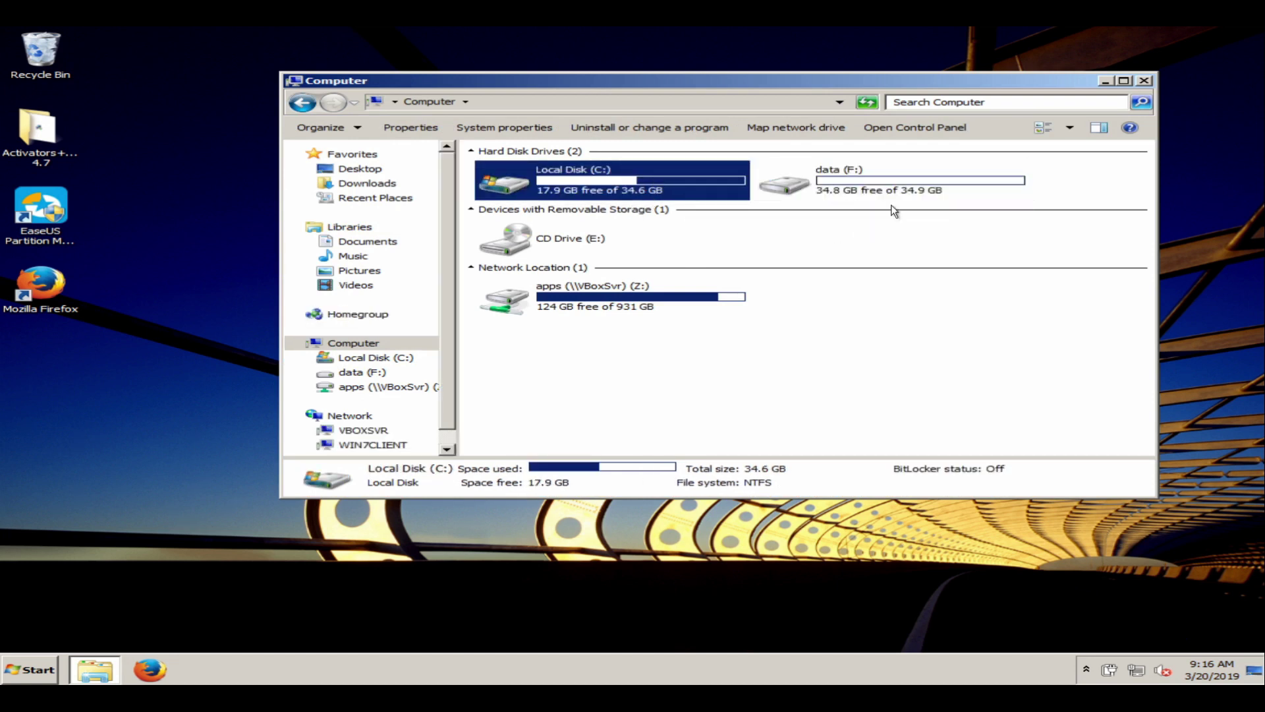
# - Examine the partition layouts of Disk 0 and Disk 1 in Computer Management's Disk Management, and close the open windows
pyautogui.rightClick(362, 344)
pyautogui.click(416, 377)
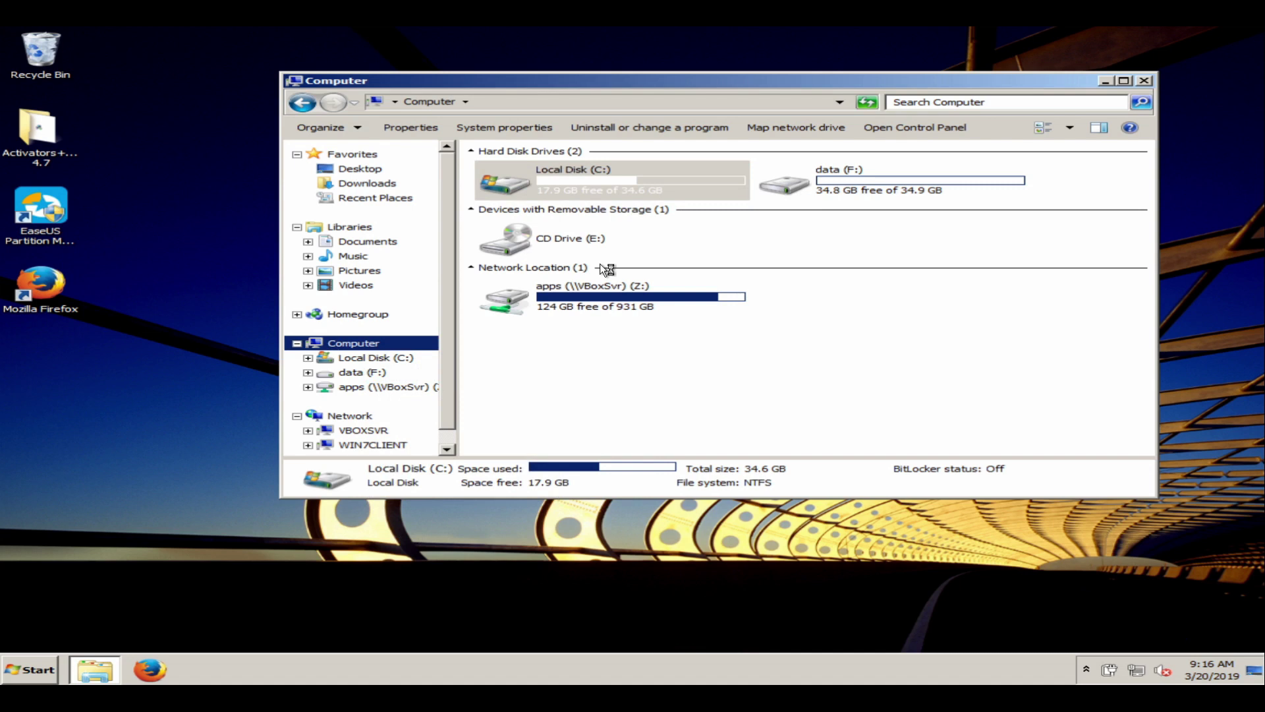
pyautogui.click(583, 396)
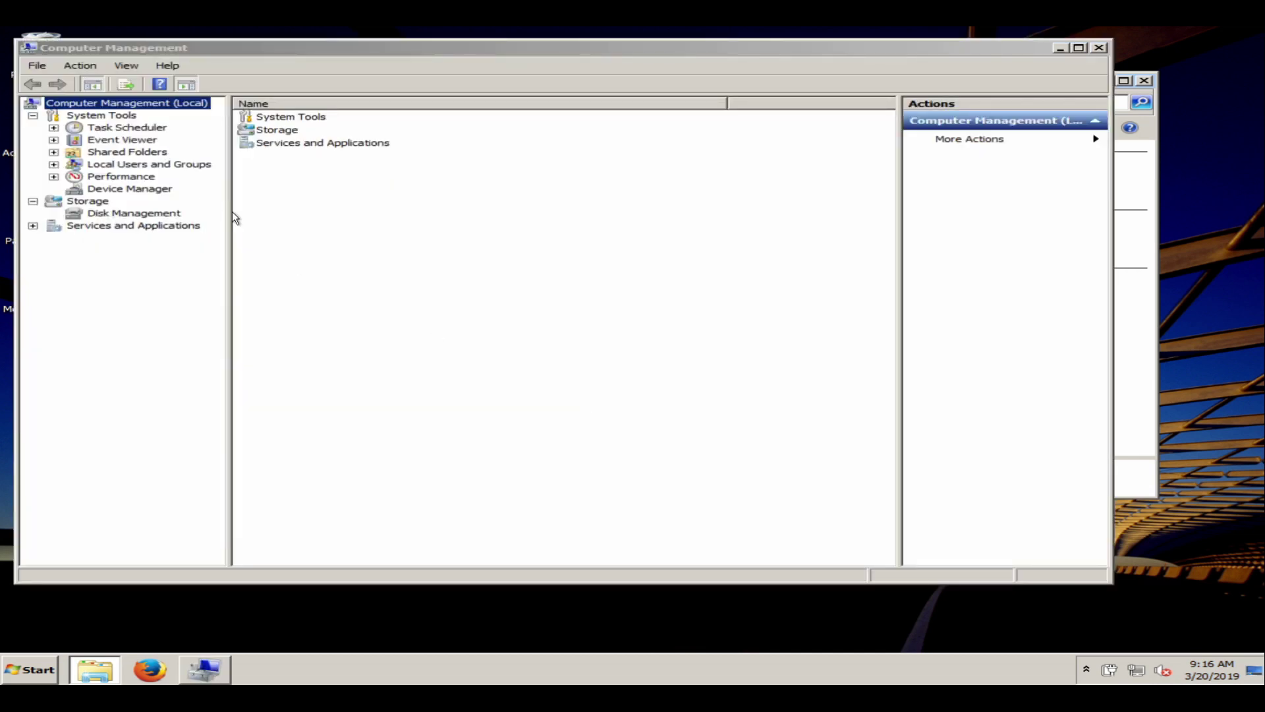
pyautogui.click(117, 213)
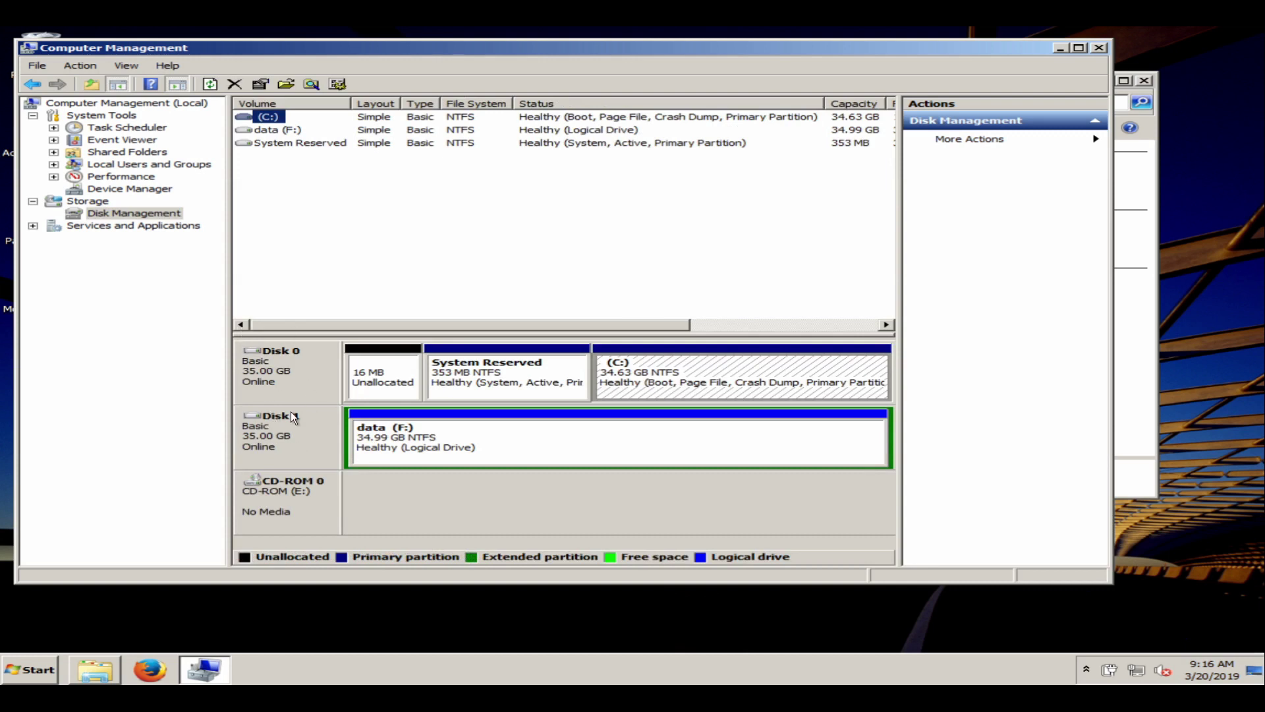
pyautogui.click(296, 365)
pyautogui.click(321, 459)
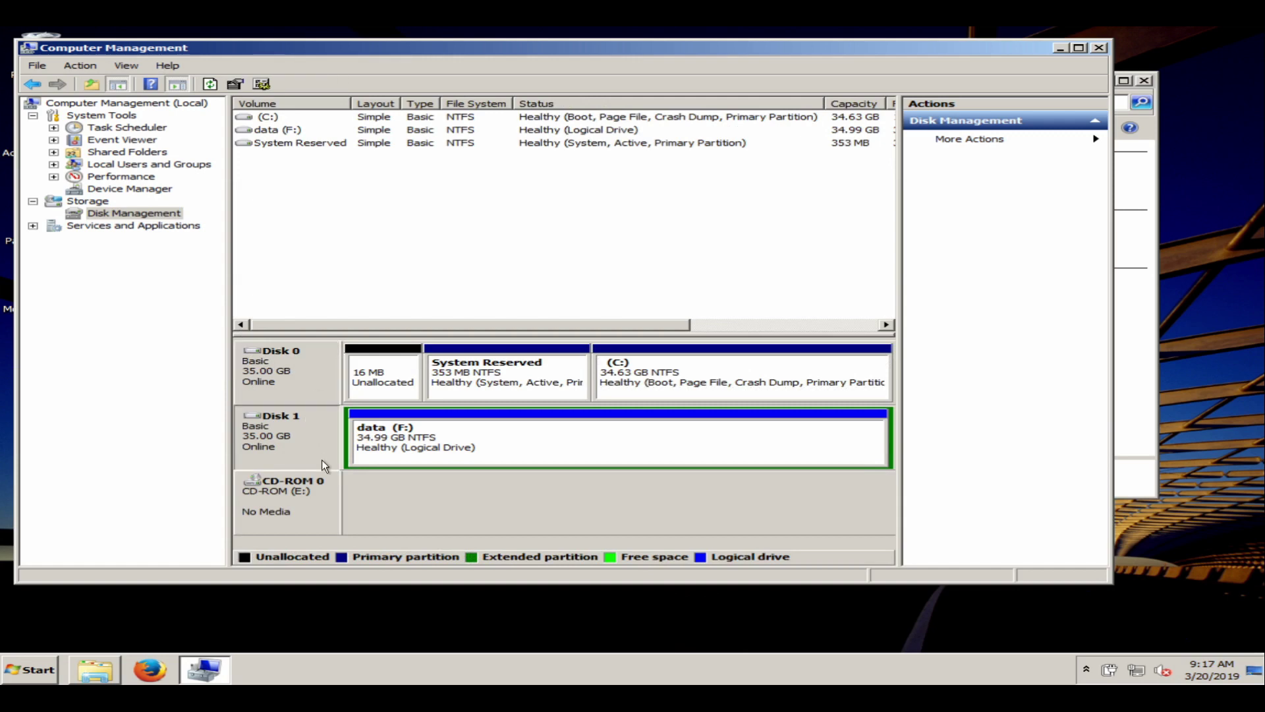
pyautogui.click(1100, 47)
pyautogui.click(1144, 81)
pyautogui.rightClick(749, 168)
pyautogui.click(786, 202)
pyautogui.rightClick(689, 201)
pyautogui.click(726, 236)
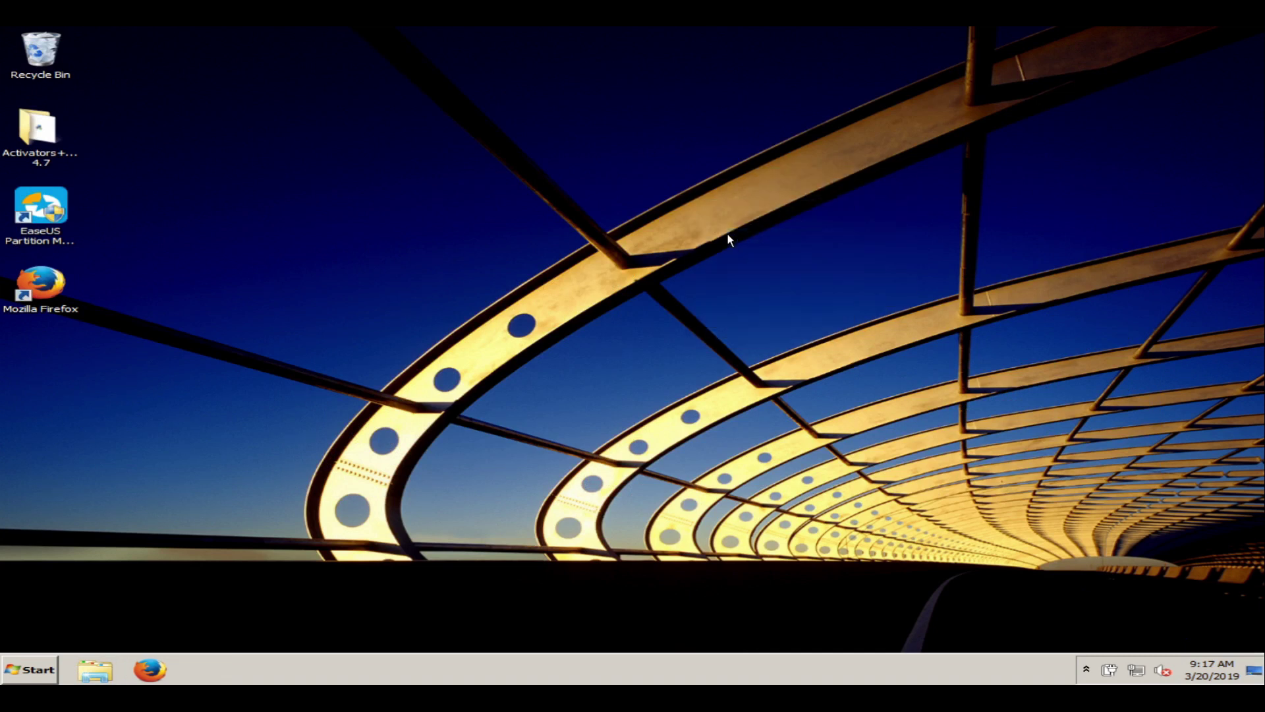